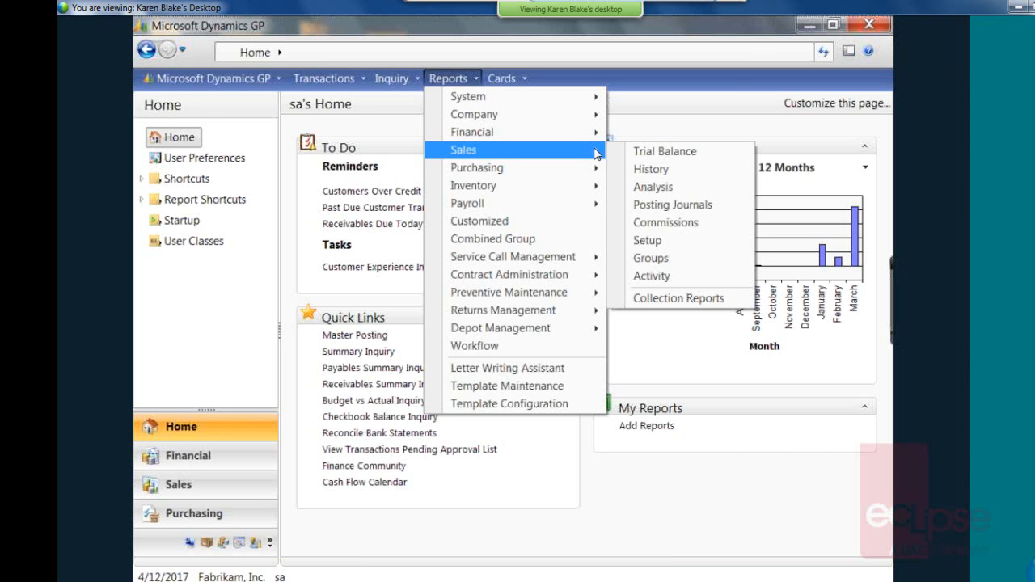
Create an Accounts Due sales analysis report option named ACCOUNTS DUE, restricted to a single customer ID.
left_click(669, 190)
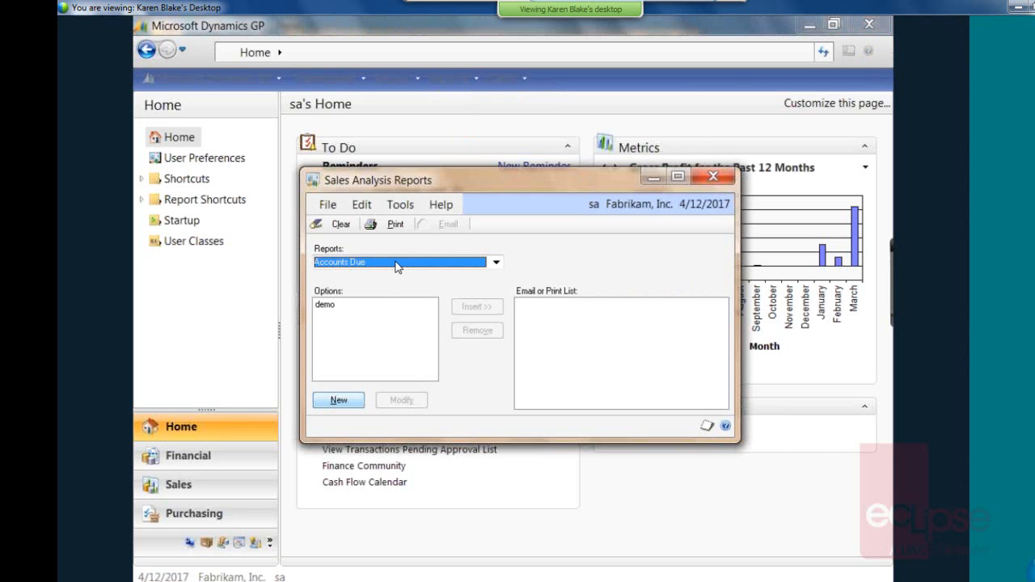
left_click(338, 400)
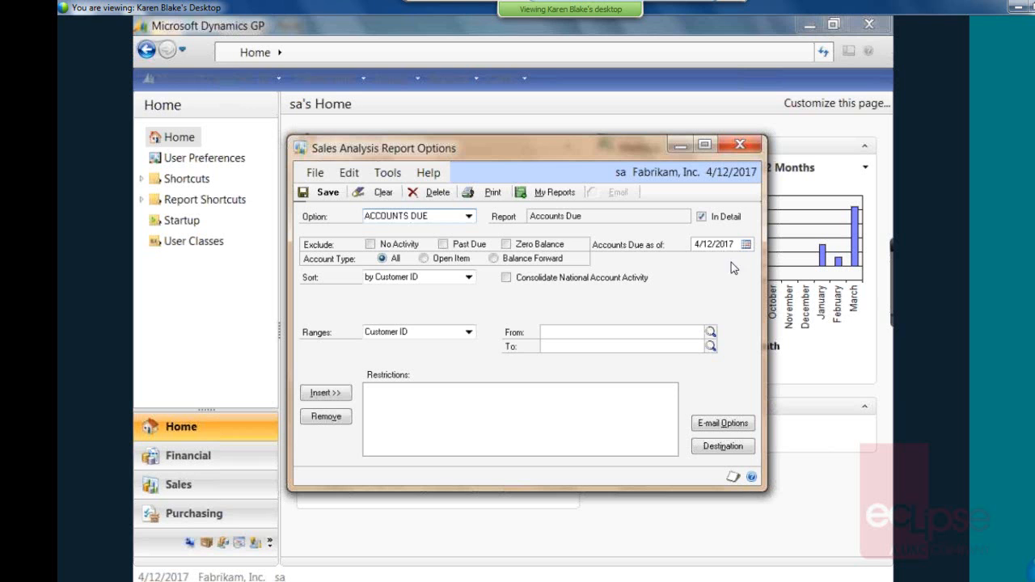
left_click(710, 336)
left_click(769, 441)
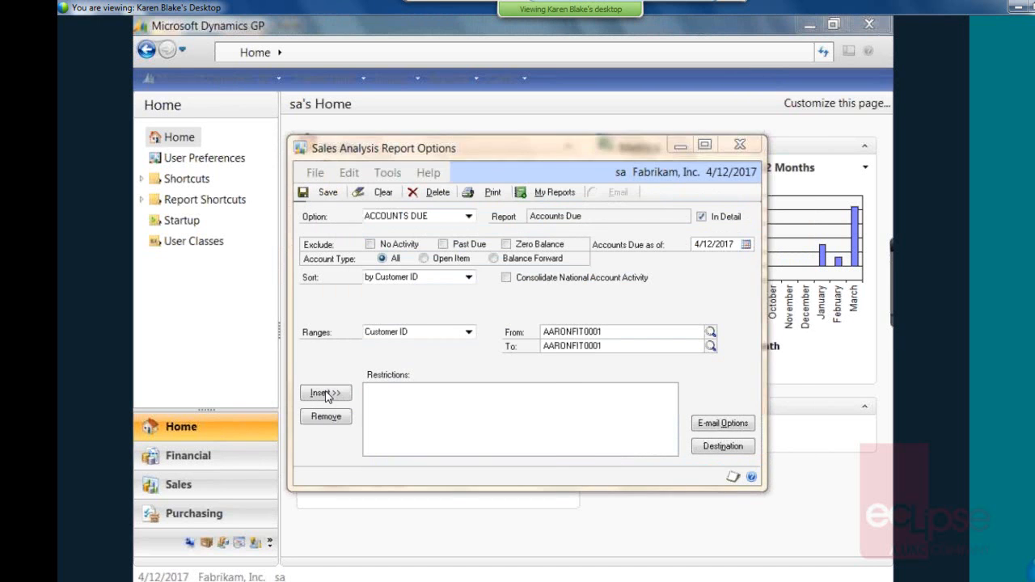
left_click(325, 392)
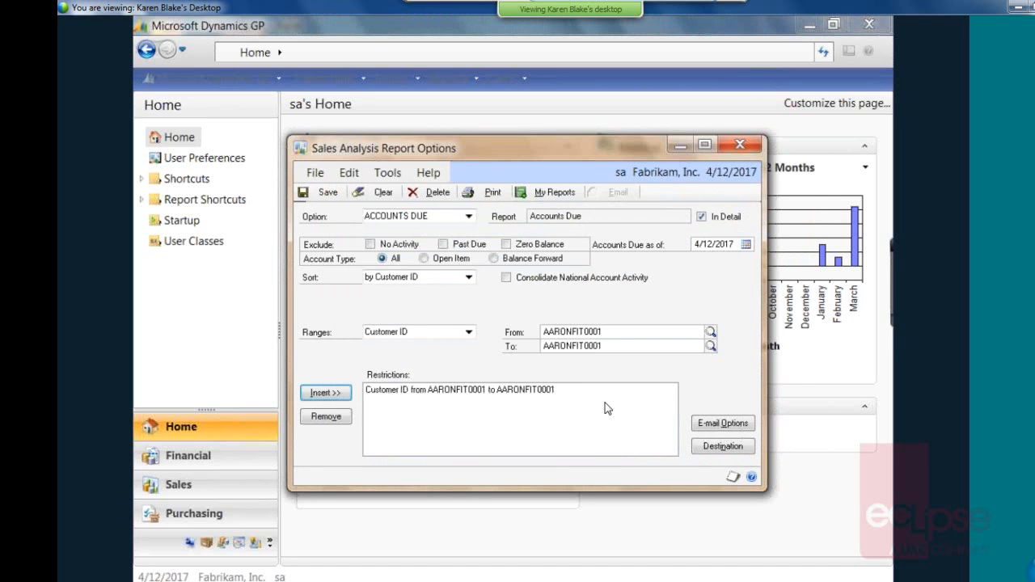
Save the ACCOUNTS DUE report option and enter the recipient's e-mail address in its e-mail options.
left_click(729, 427)
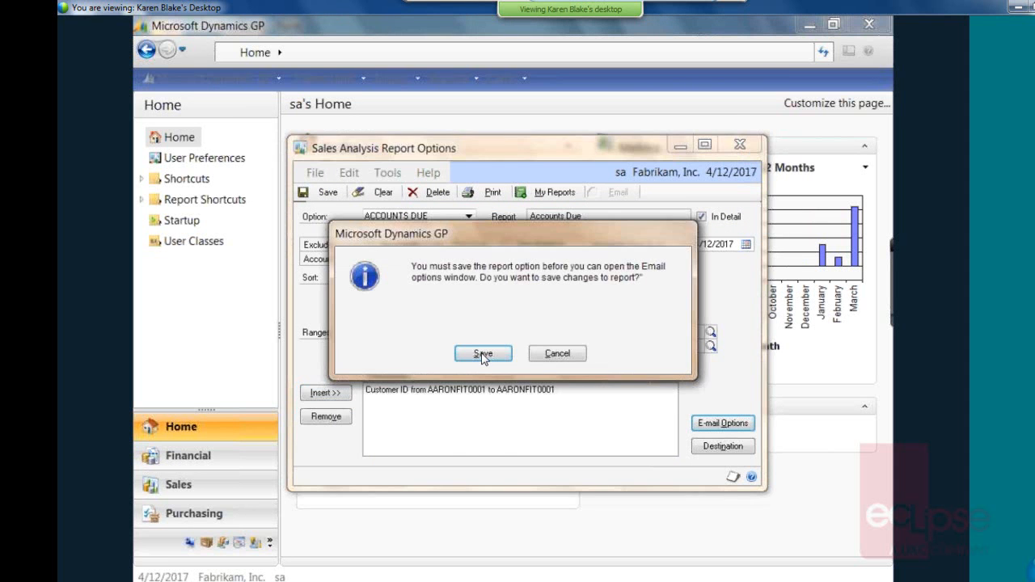
left_click(483, 356)
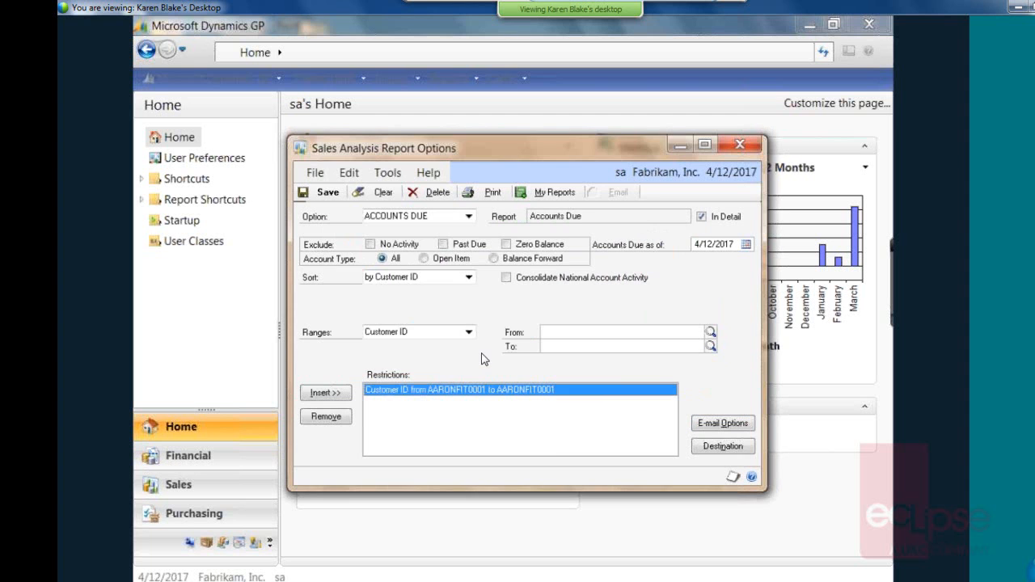
left_click(723, 426)
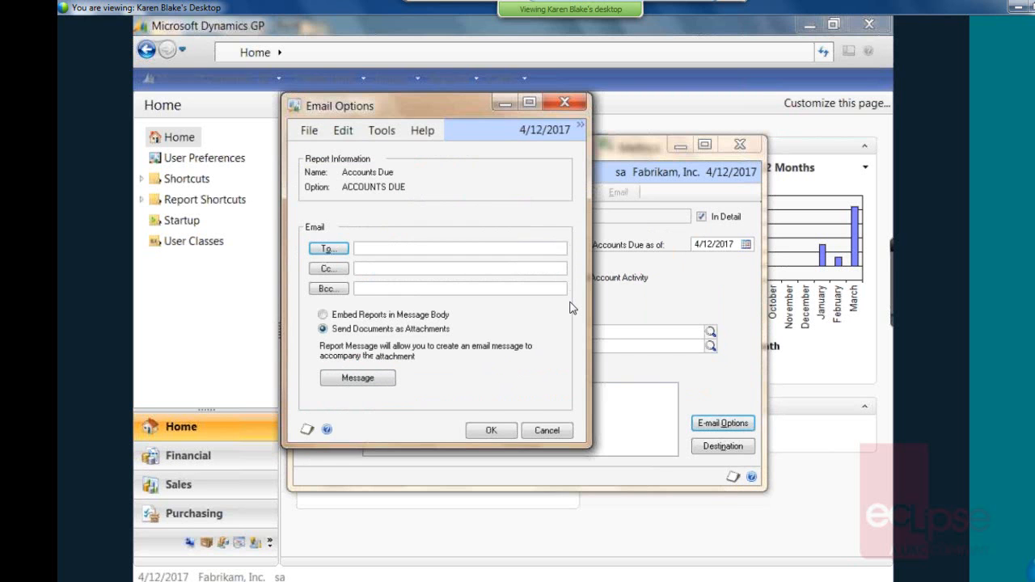
left_click(385, 250)
key("ctrl+v")
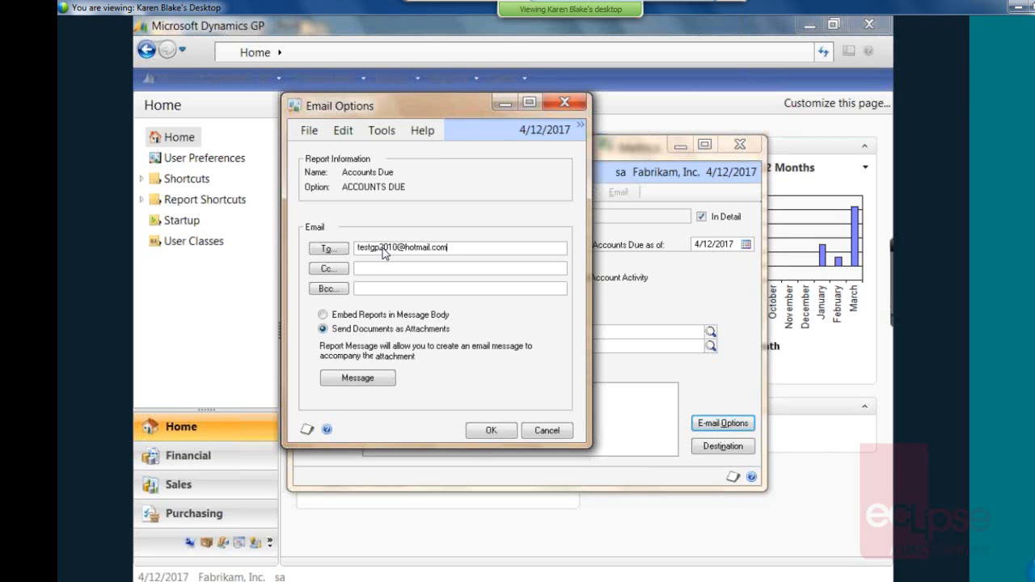
Save the report message with the subject "Here is Accounts Due Report" and keep documents sent as attachments in the e-mail options.
left_click(367, 379)
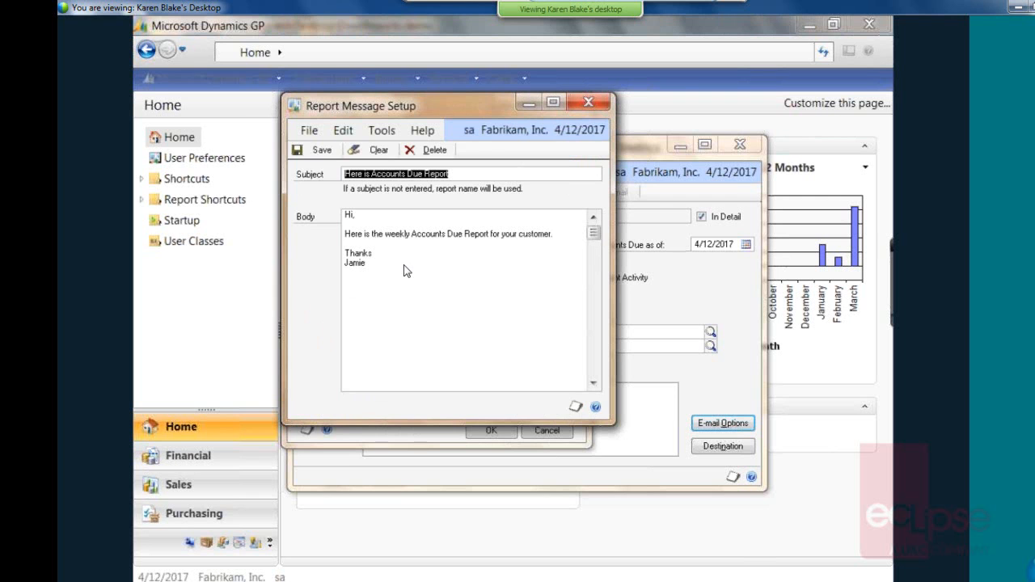
left_click(311, 153)
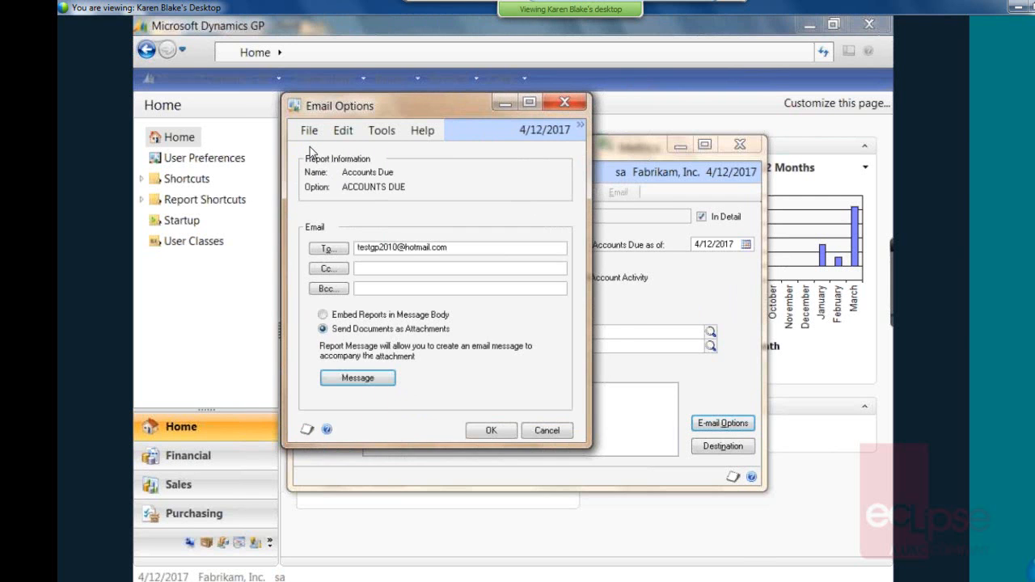
left_click(340, 316)
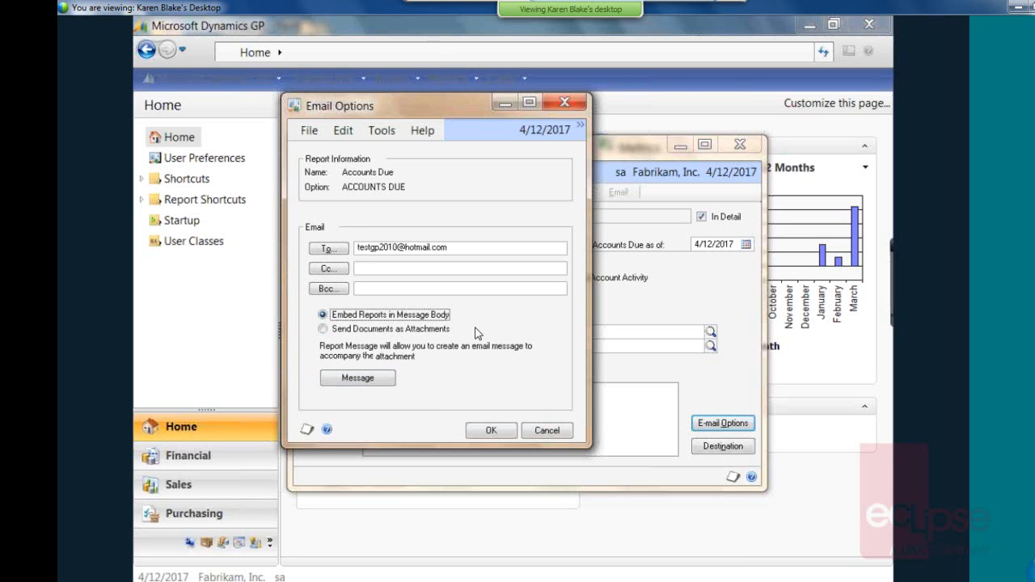
left_click(323, 329)
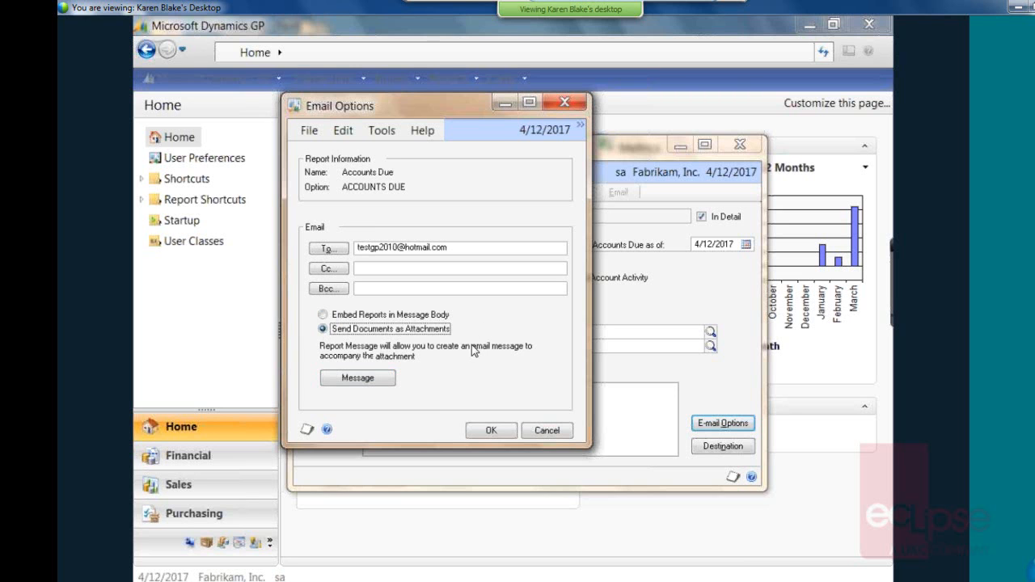
left_click(493, 431)
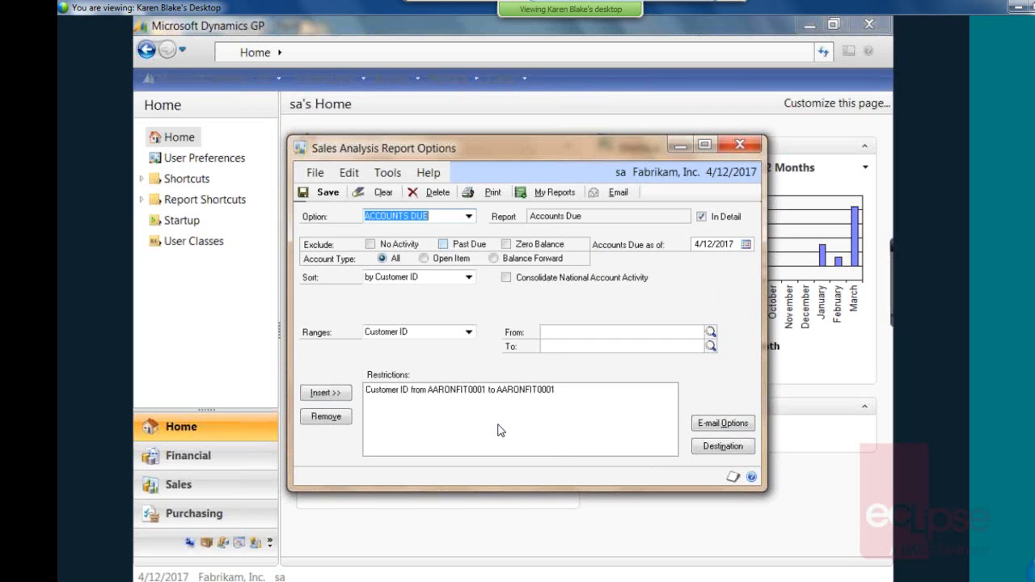
E-mail the ACCOUNTS DUE report from its options window and again through the Email or Print List of Sales Analysis Reports.
left_click(617, 194)
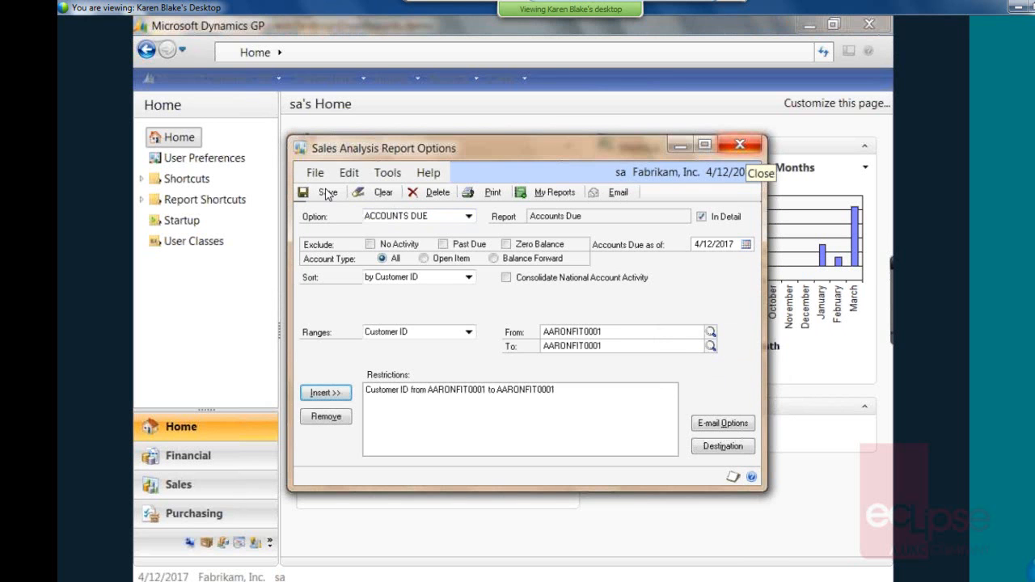
left_click(740, 146)
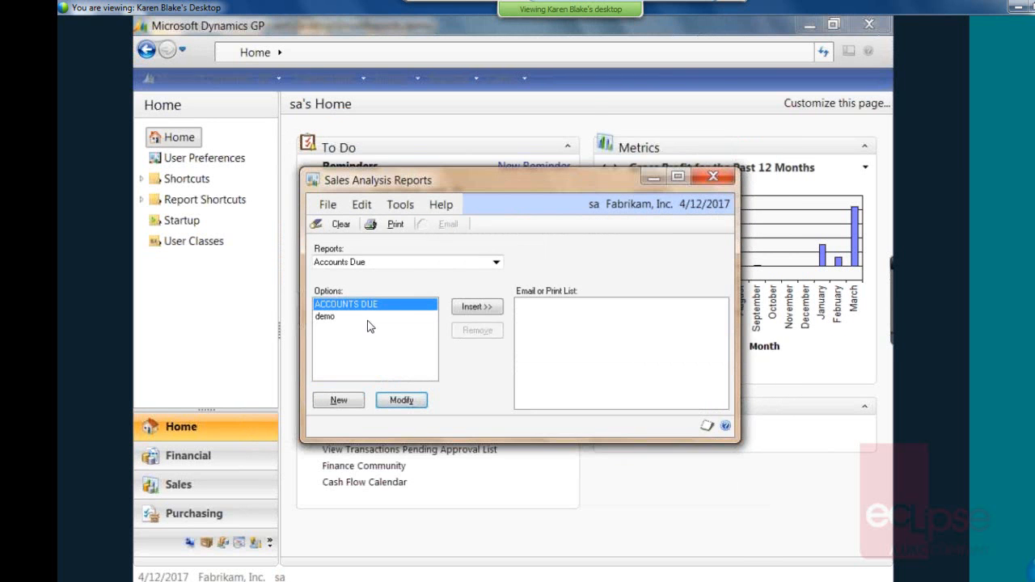
left_click(477, 306)
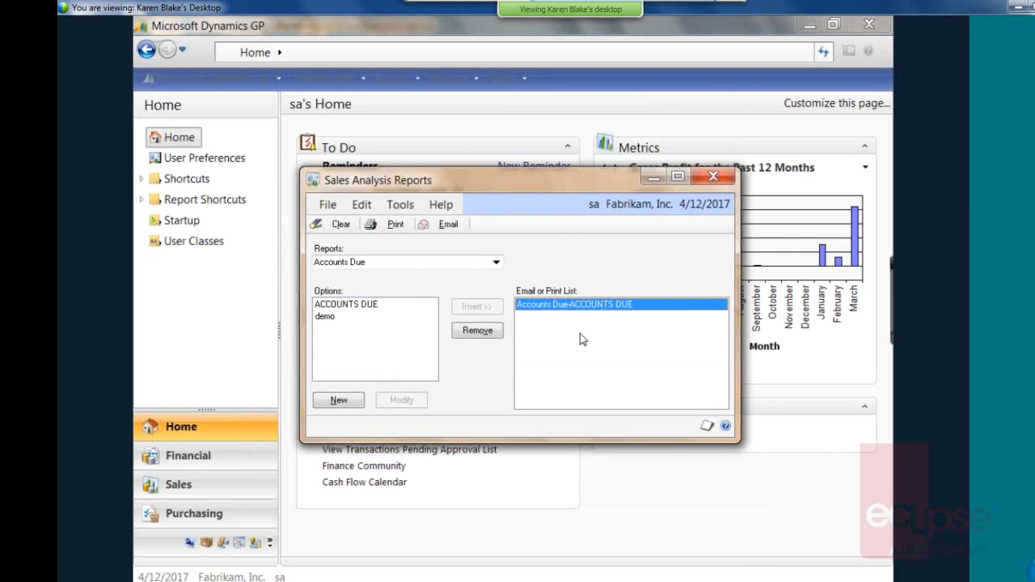
left_click(445, 226)
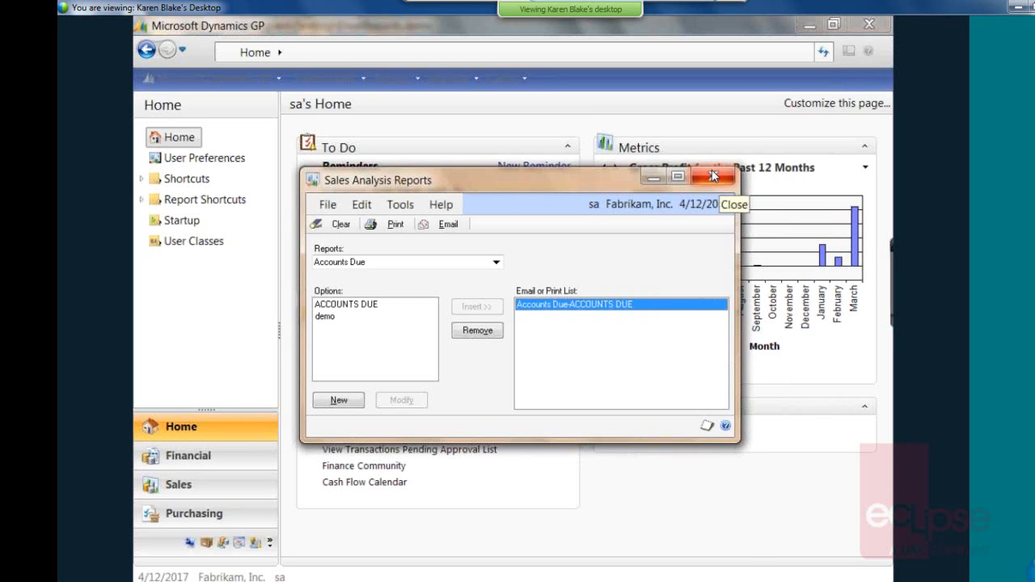
left_click(712, 177)
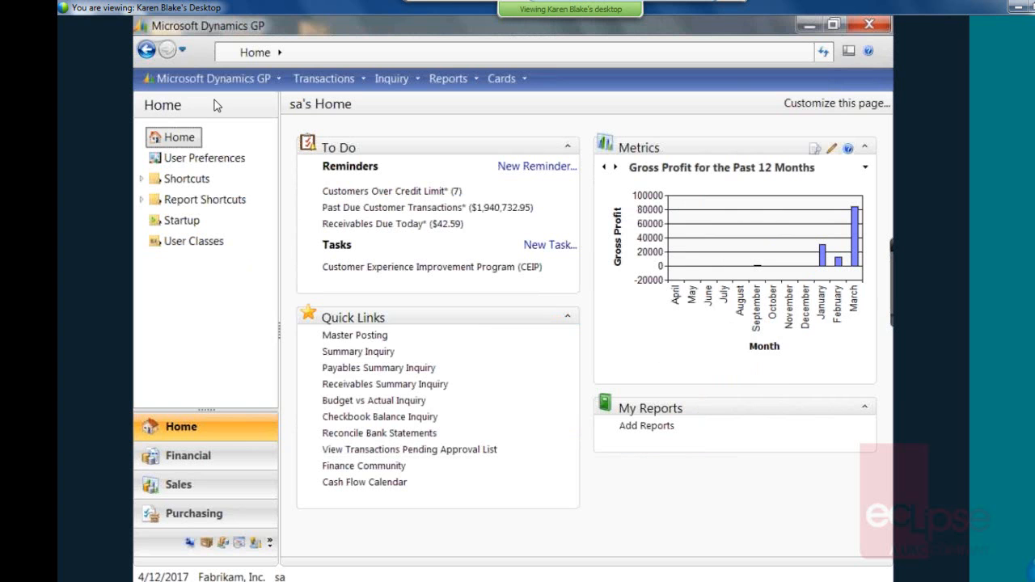
Send the Accounts Due report with the ACCOUNTS DUE option by e-mail from the Sales report list.
left_click(174, 486)
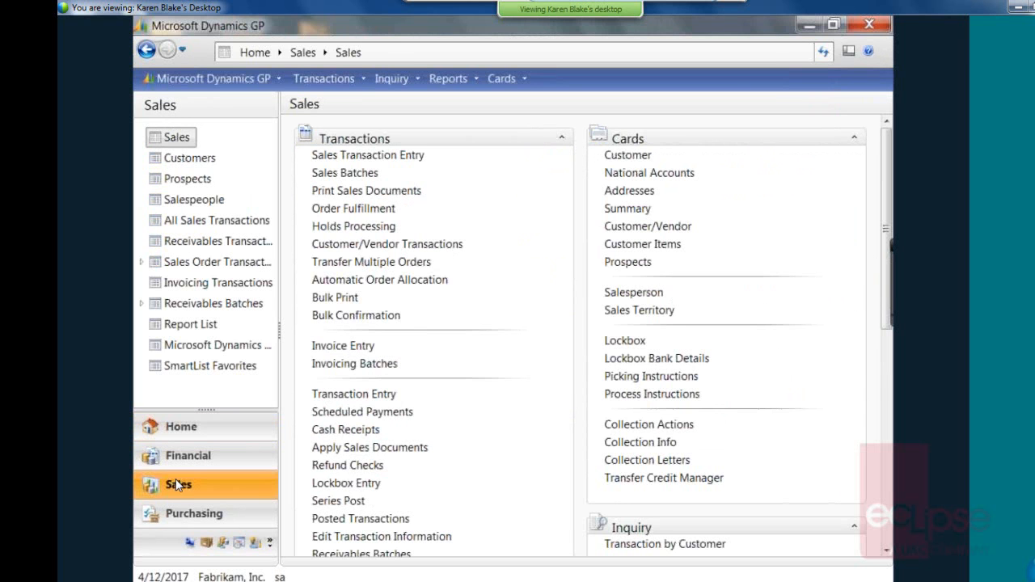
left_click(193, 325)
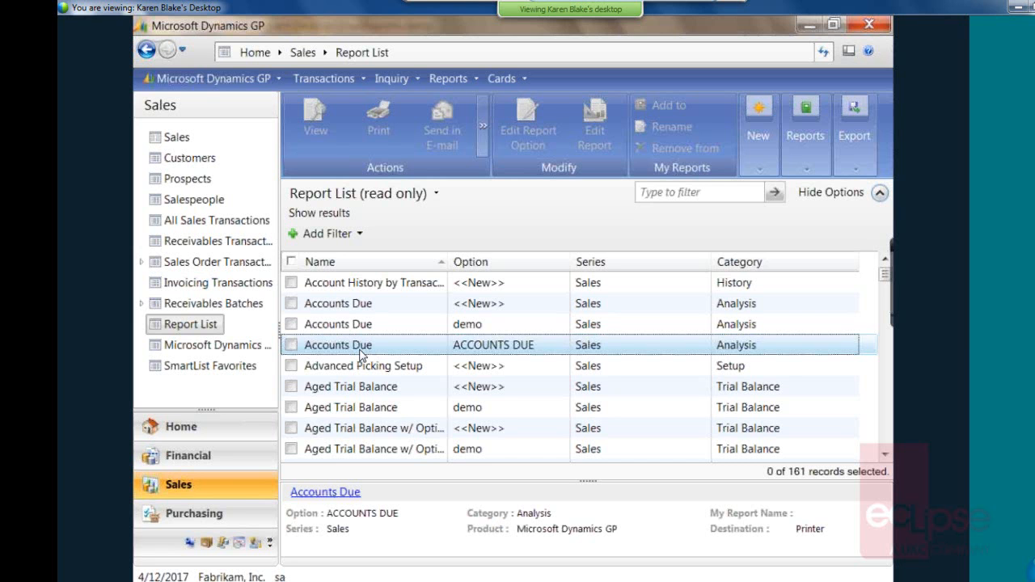
left_click(291, 345)
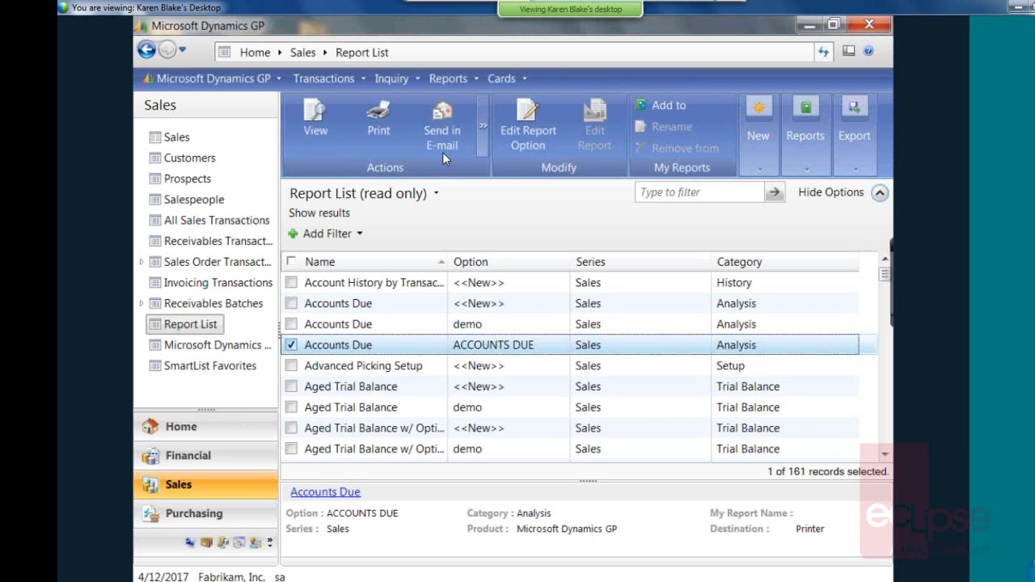
left_click(442, 137)
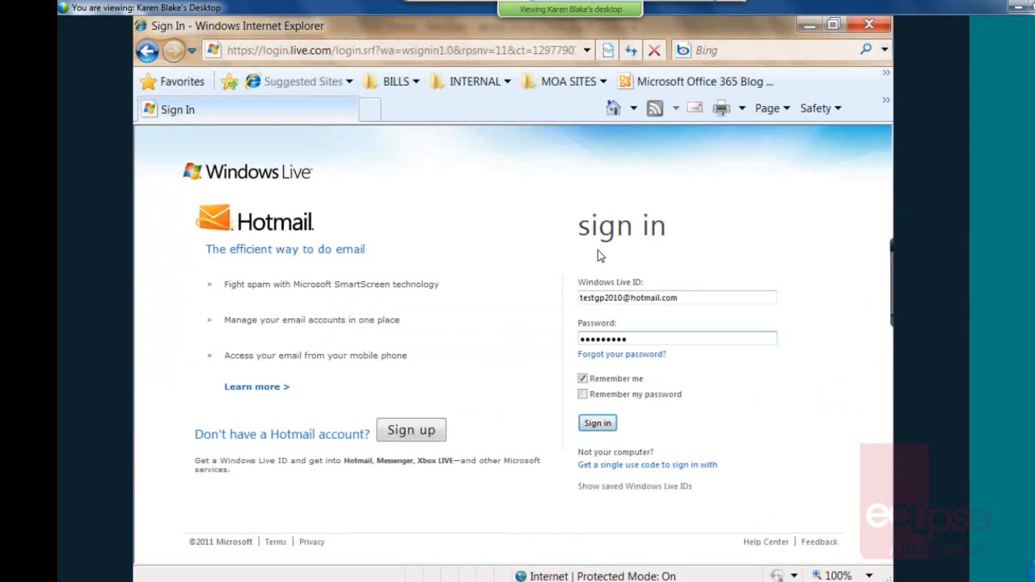
Sign in to Hotmail in Internet Explorer and view the attachment of the newest "Here is Accounts Due Report" message.
left_click(599, 426)
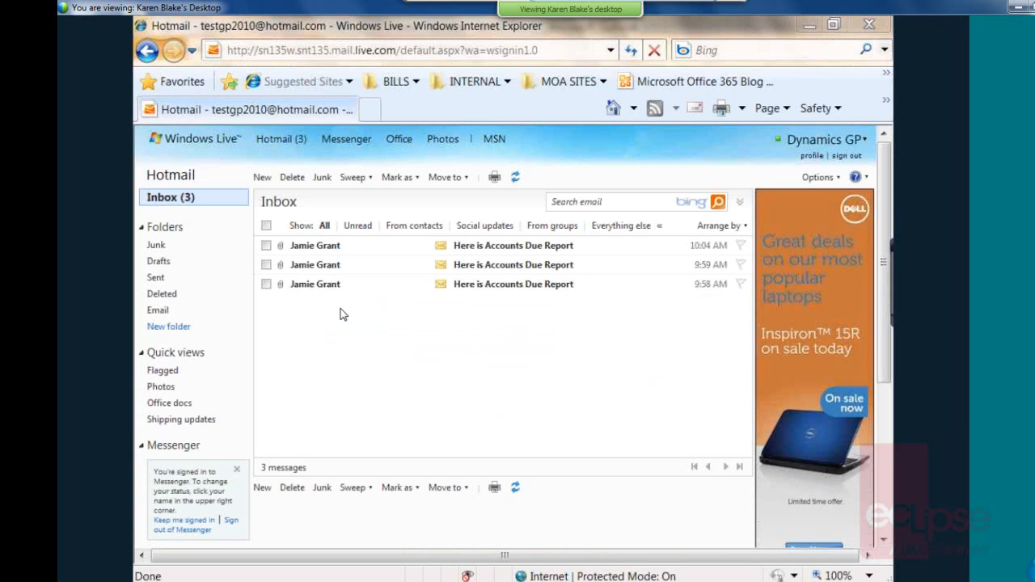
left_click(321, 247)
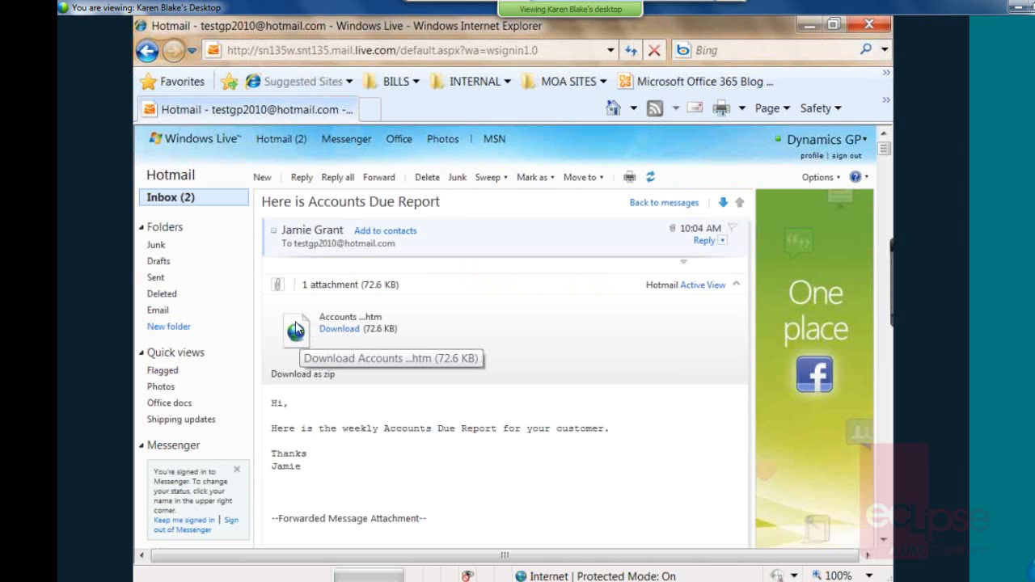
left_click(295, 327)
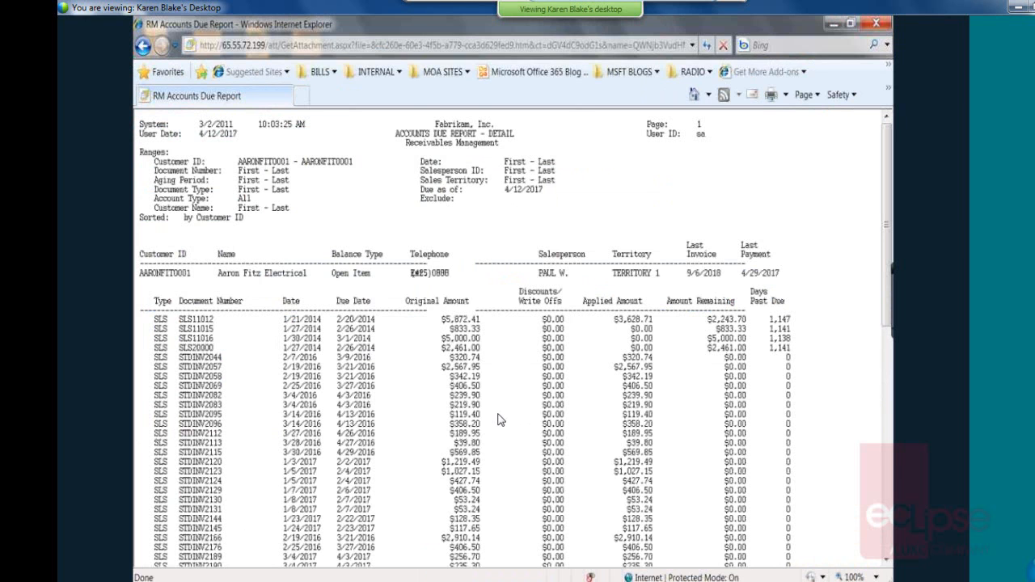
key("alt+Tab")
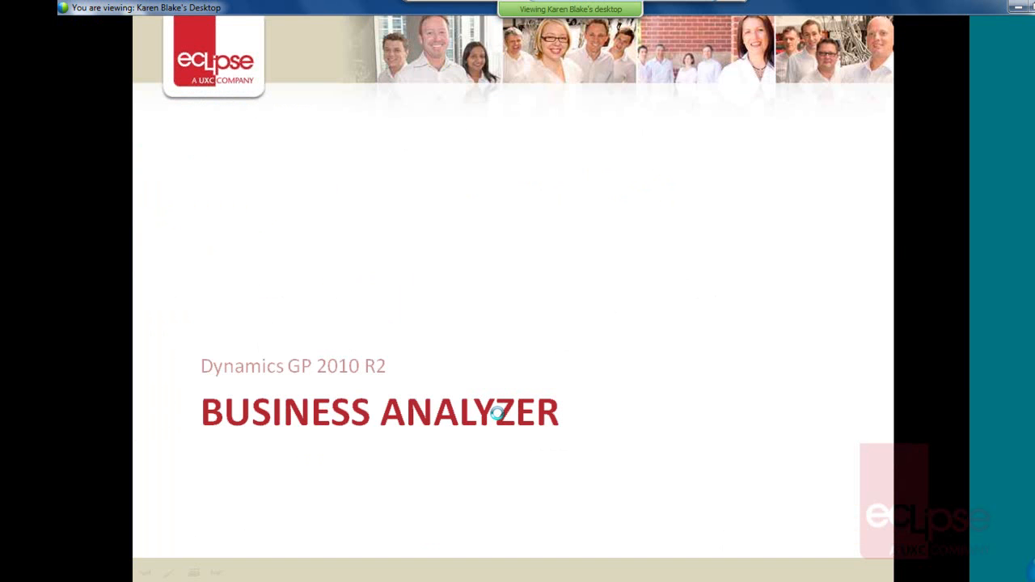
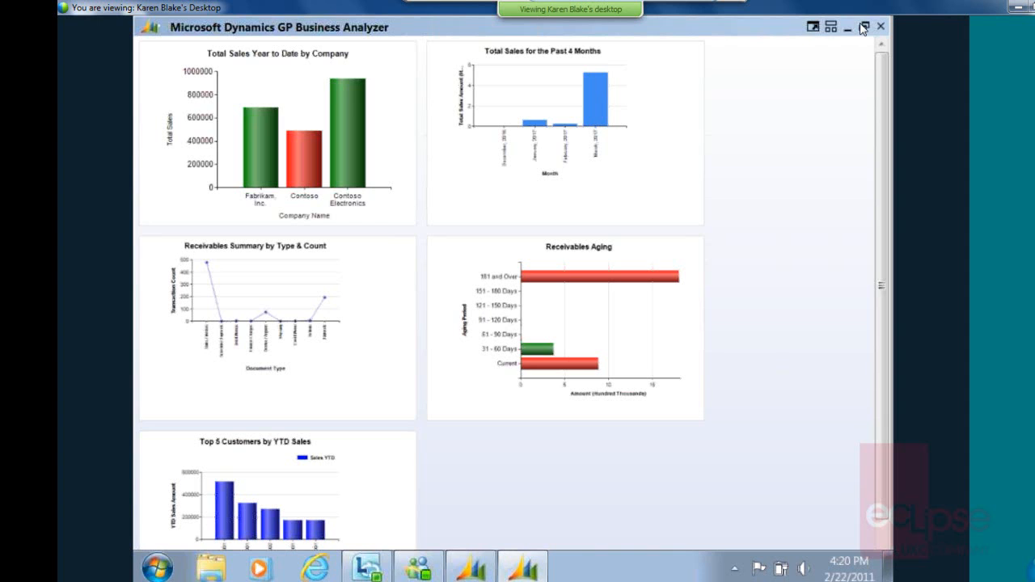
In Business Analyzer, reduce the maximized window, show the reports in split mode, and look through the window mode and report filter options.
left_click(863, 27)
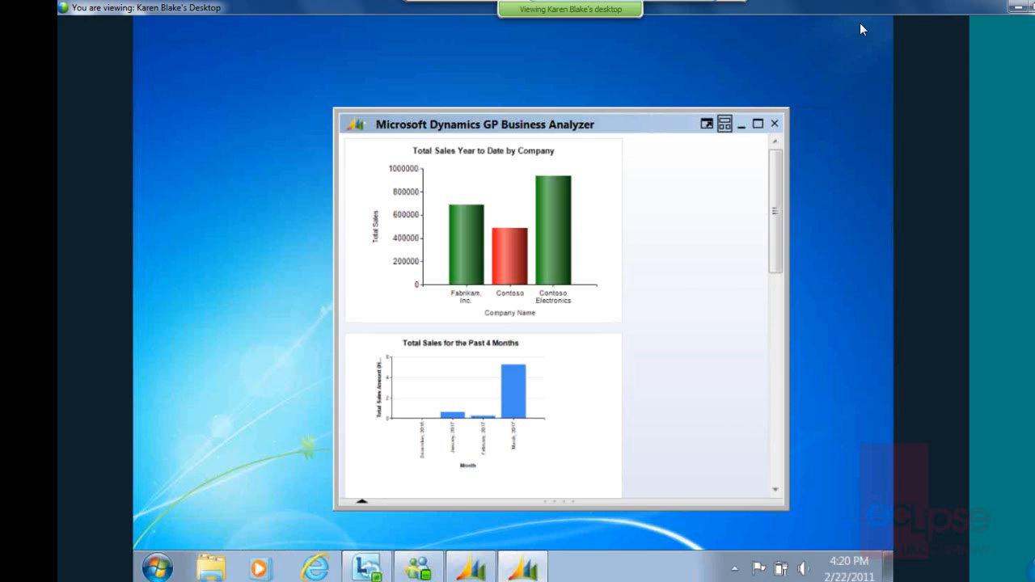
left_click(725, 124)
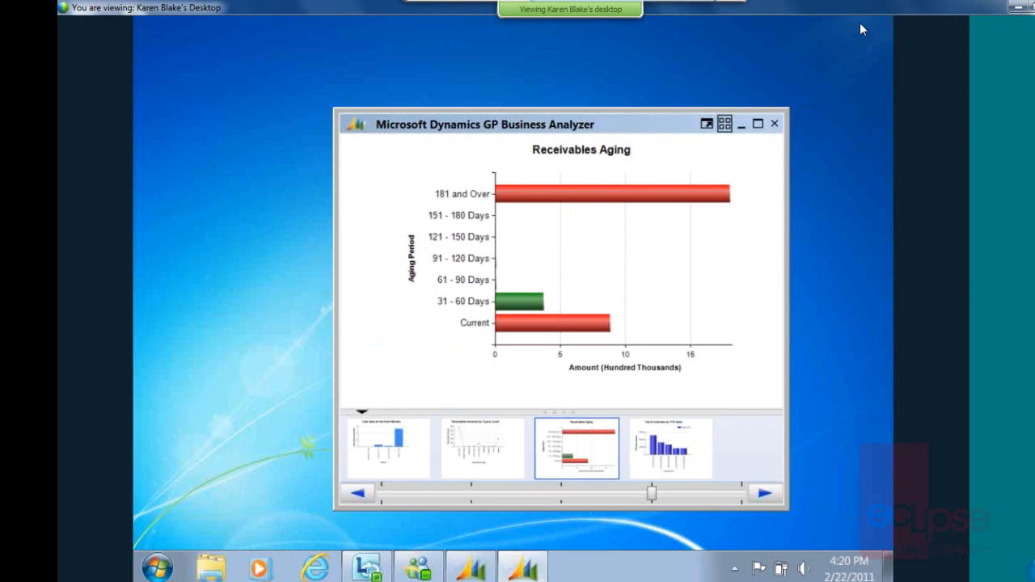
left_click(356, 124)
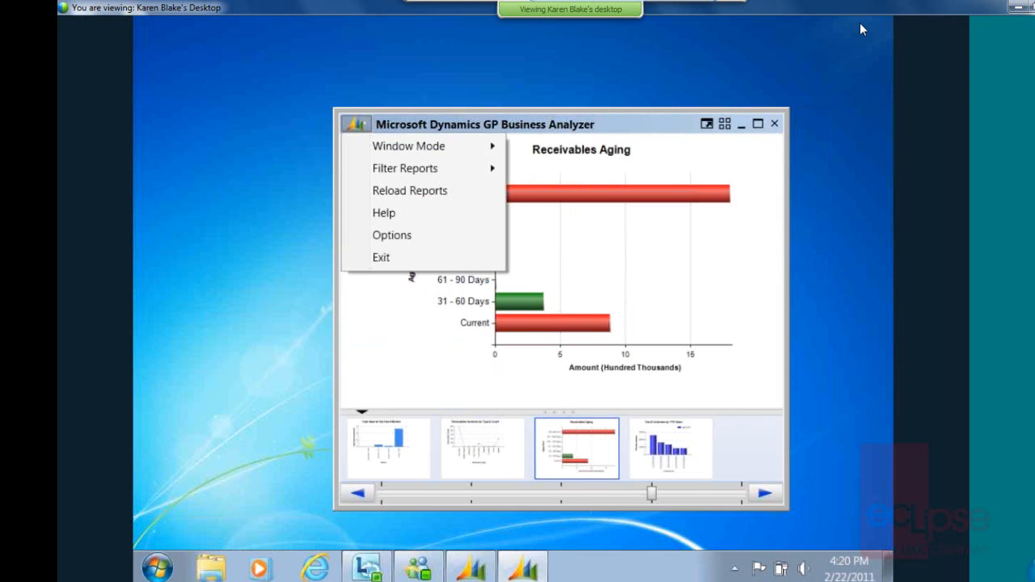
mouse_move(409, 146)
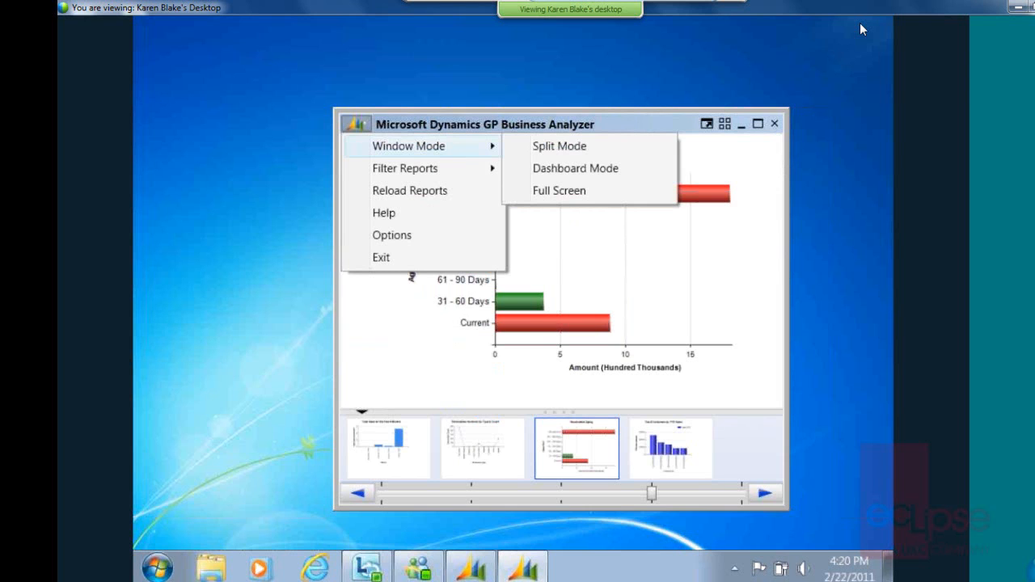
mouse_move(404, 169)
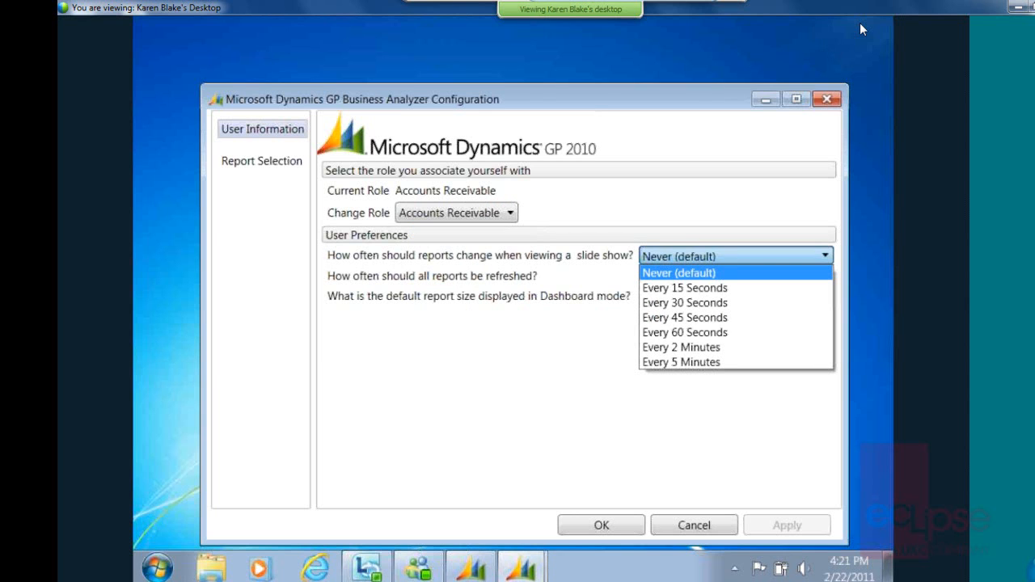
Examine the slide show interval, refresh interval, dashboard report size and report selection settings in the Business Analyzer configuration.
key("Escape")
left_click(825, 276)
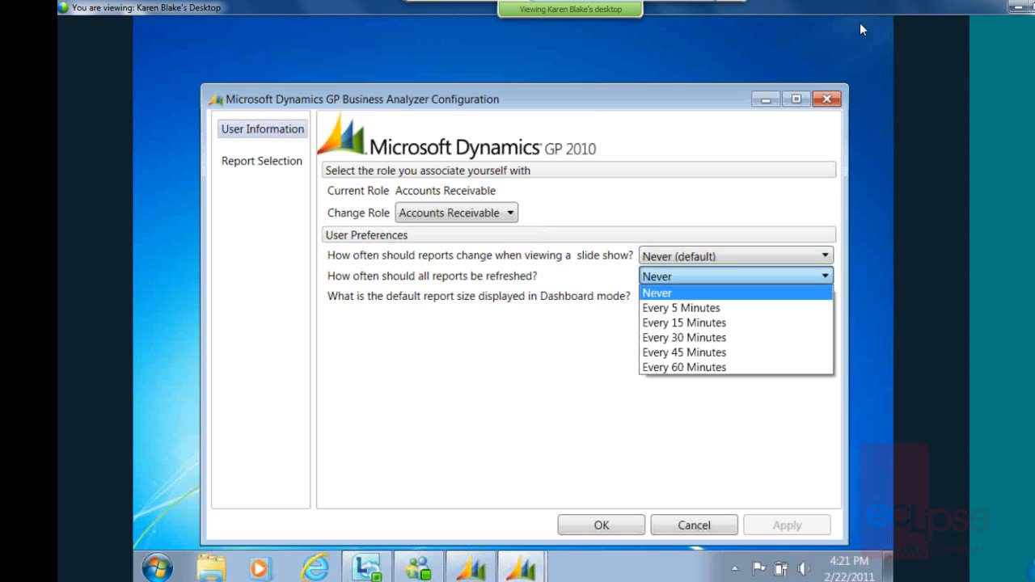
key("Escape")
left_click(825, 297)
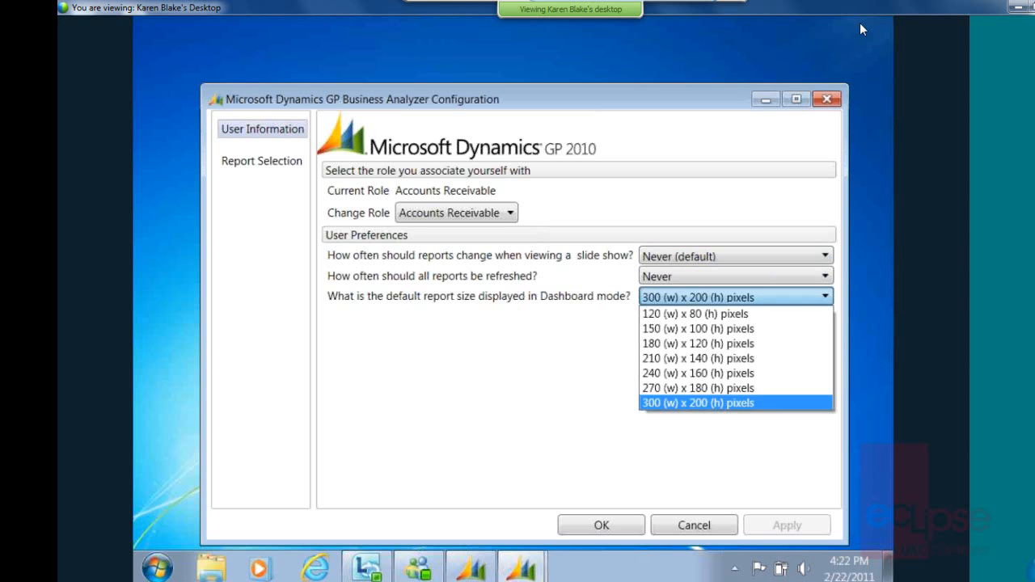
key("Escape")
left_click(262, 161)
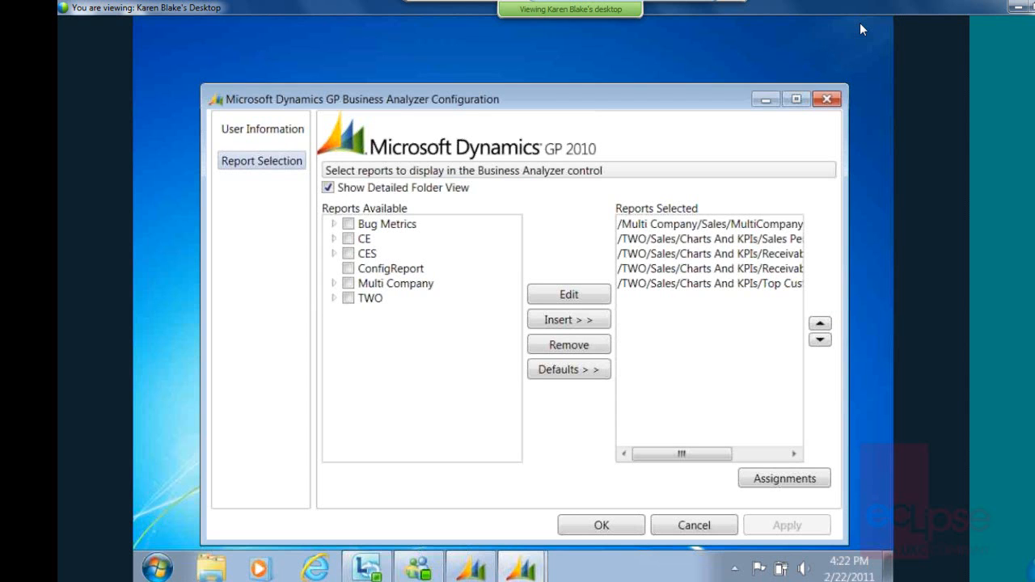
Add the Customer YTD Sales By Territory and Salesperson YTD Commissions By State reports from TWO's sales Charts And KPIs folder to the selected reports.
left_click(328, 187)
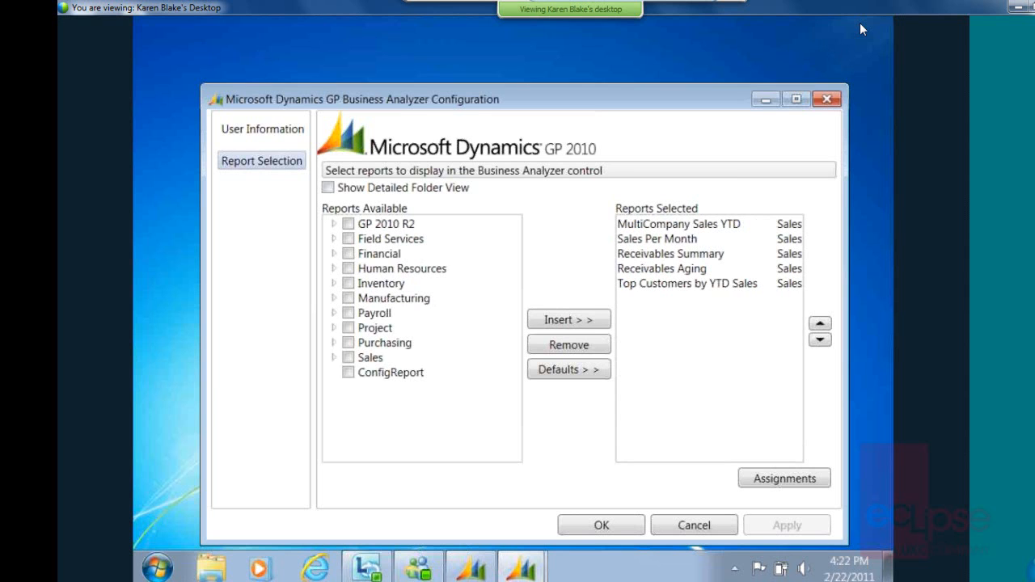
left_click(327, 188)
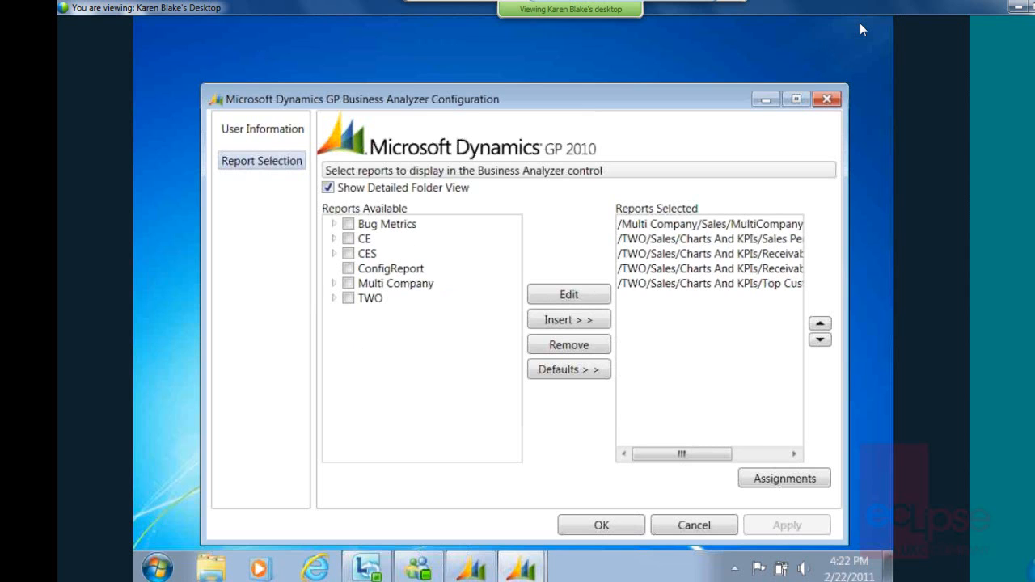
left_click(332, 297)
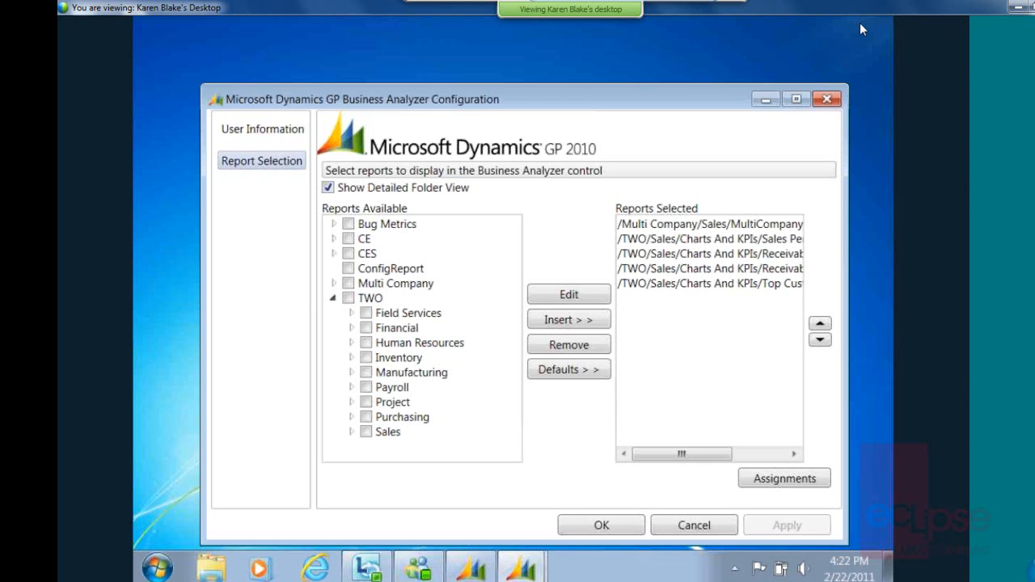
left_click(350, 432)
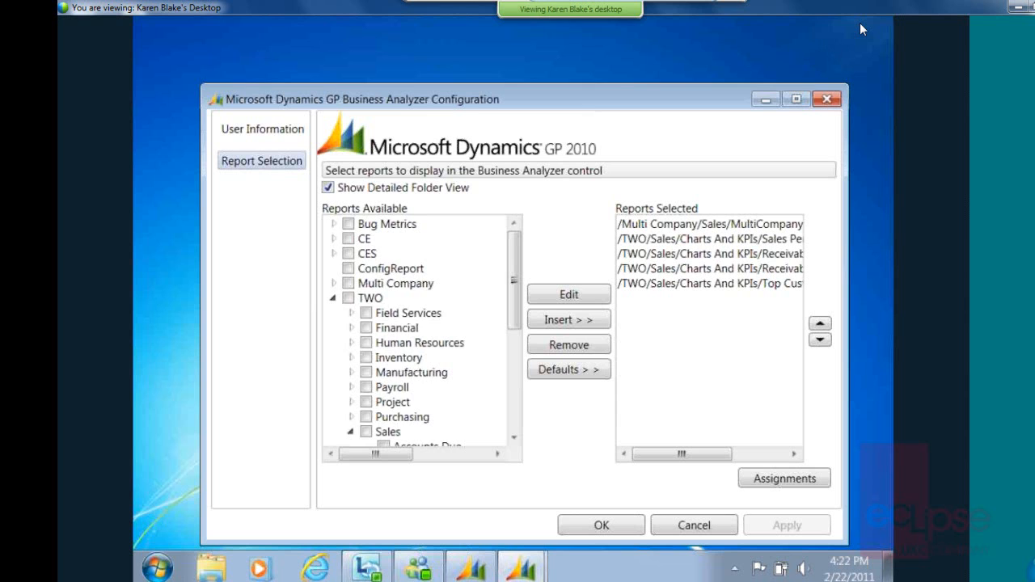
scroll(414, 332, "down", 2)
left_click(369, 395)
left_click(339, 410)
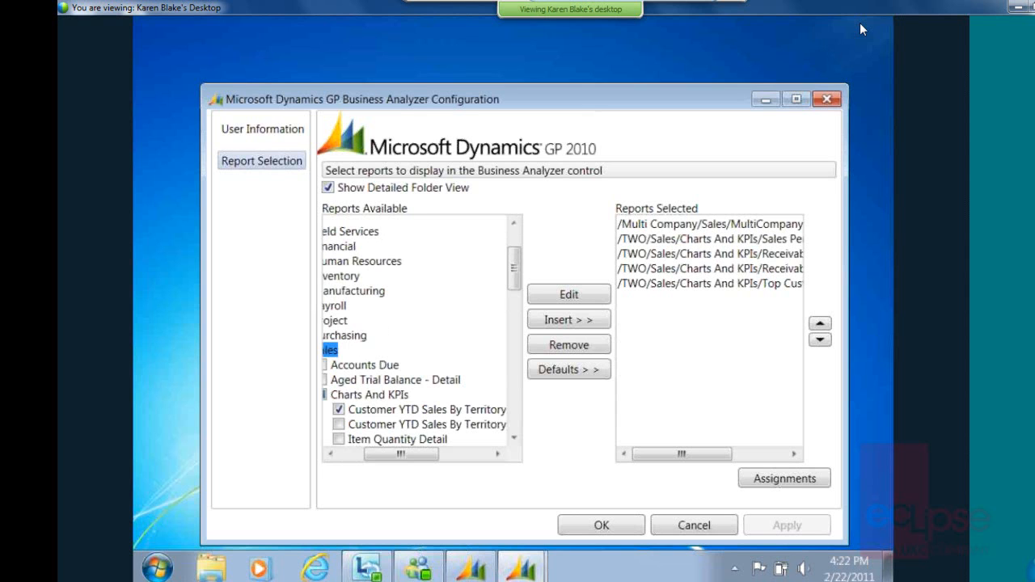
scroll(420, 340, "down", 5)
left_click(514, 437)
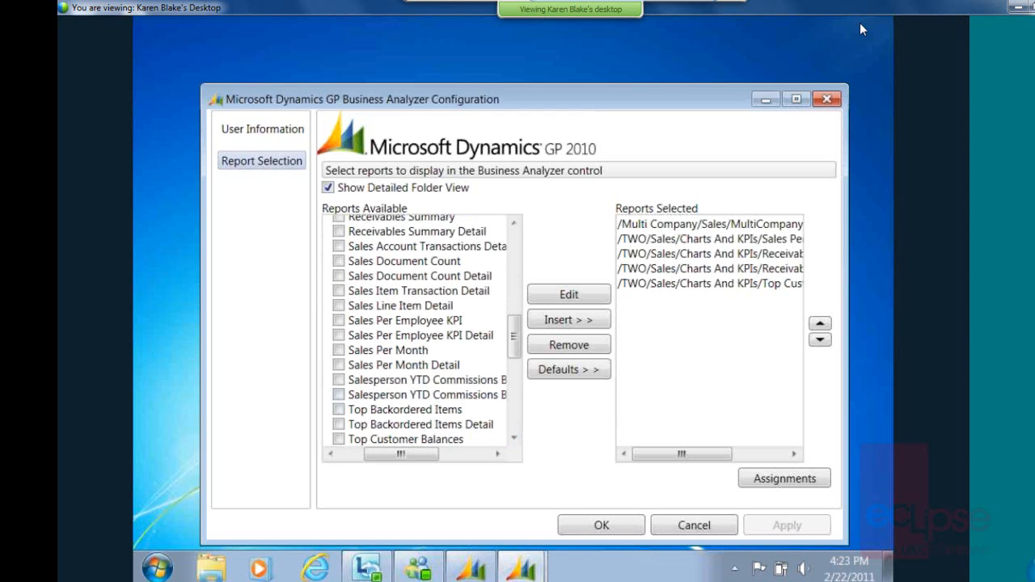
left_click(339, 380)
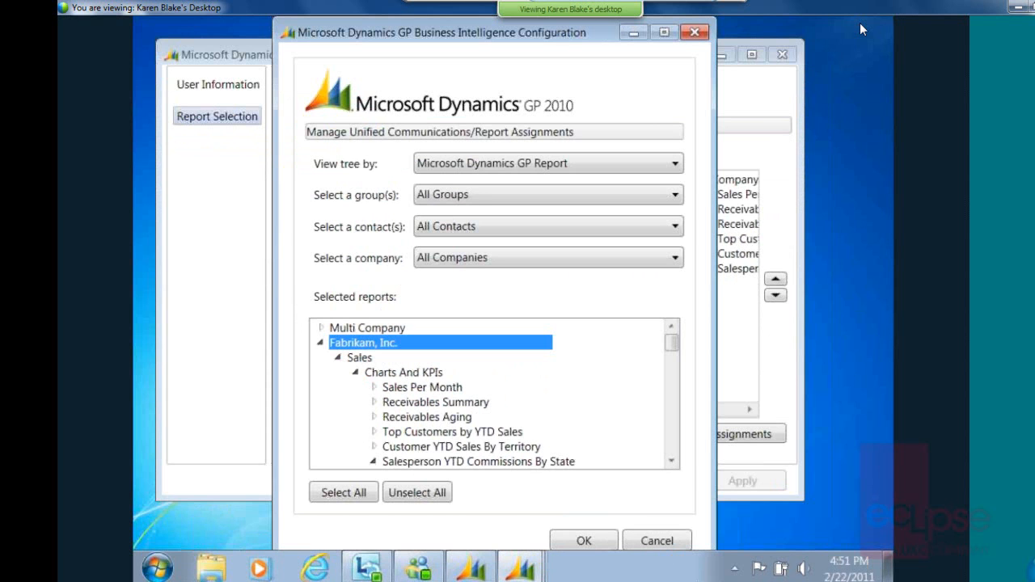
Review report assignments by Microsoft Lync Contact and by Microsoft Dynamics GP Report, check the group, contact and company filters, and confirm the configuration.
left_click(548, 163)
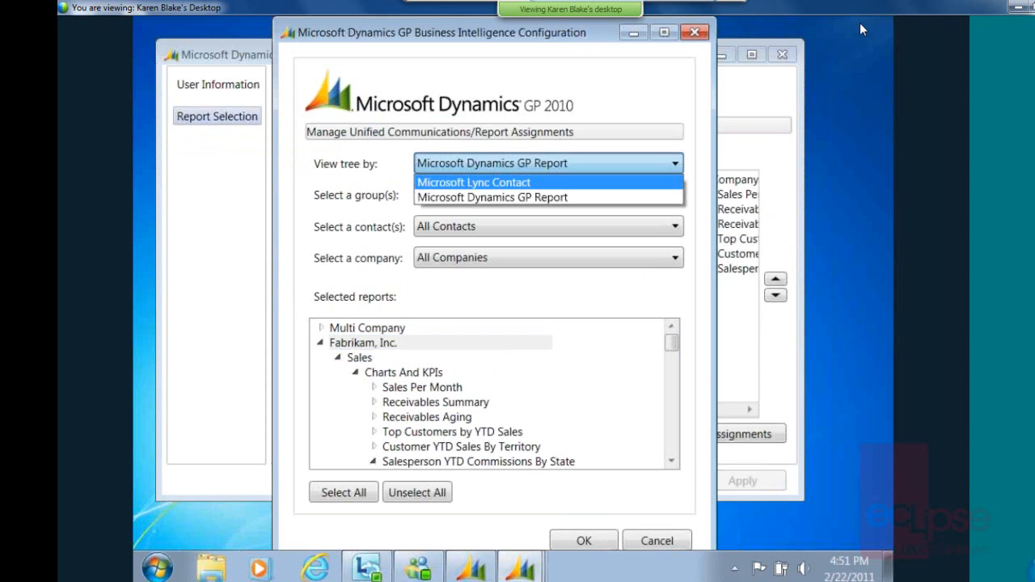
left_click(548, 164)
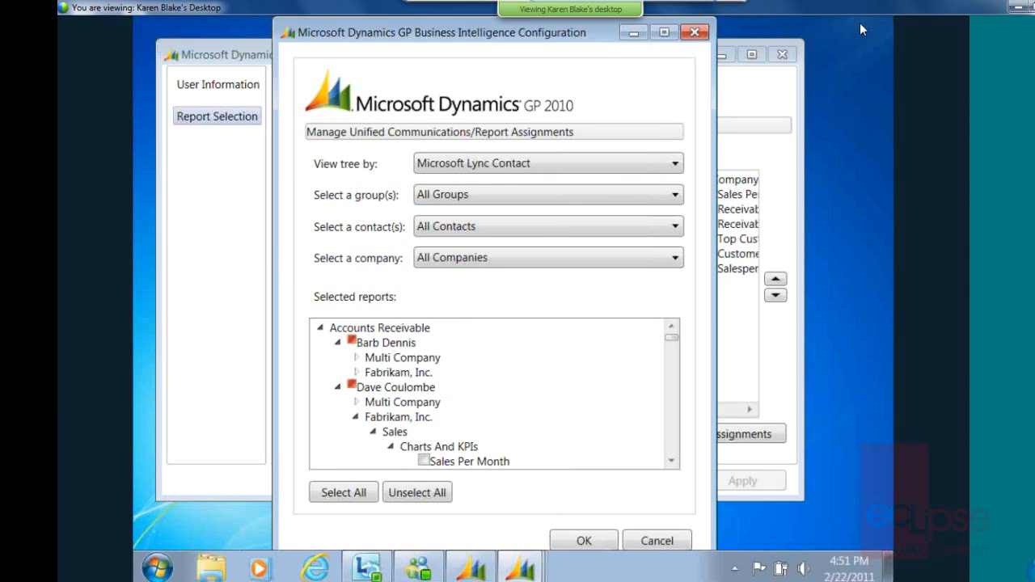
left_click(548, 194)
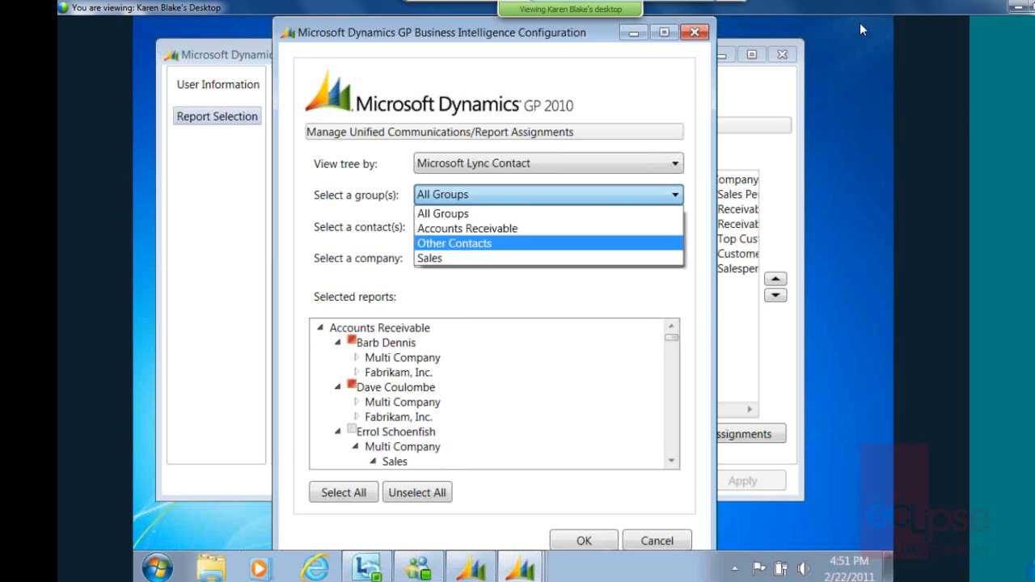
left_click(549, 194)
left_click(548, 226)
left_click(548, 227)
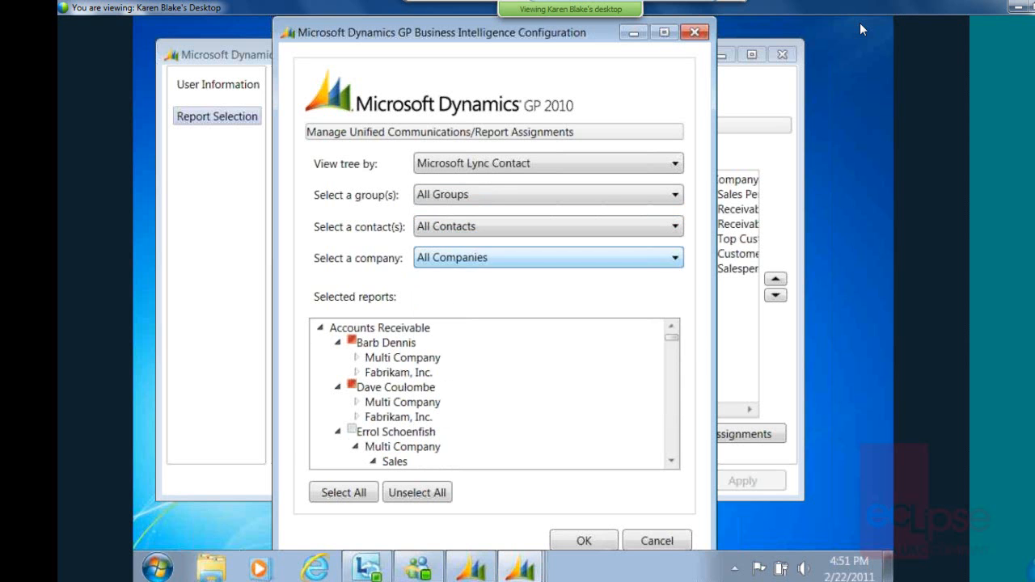
left_click(548, 257)
left_click(548, 163)
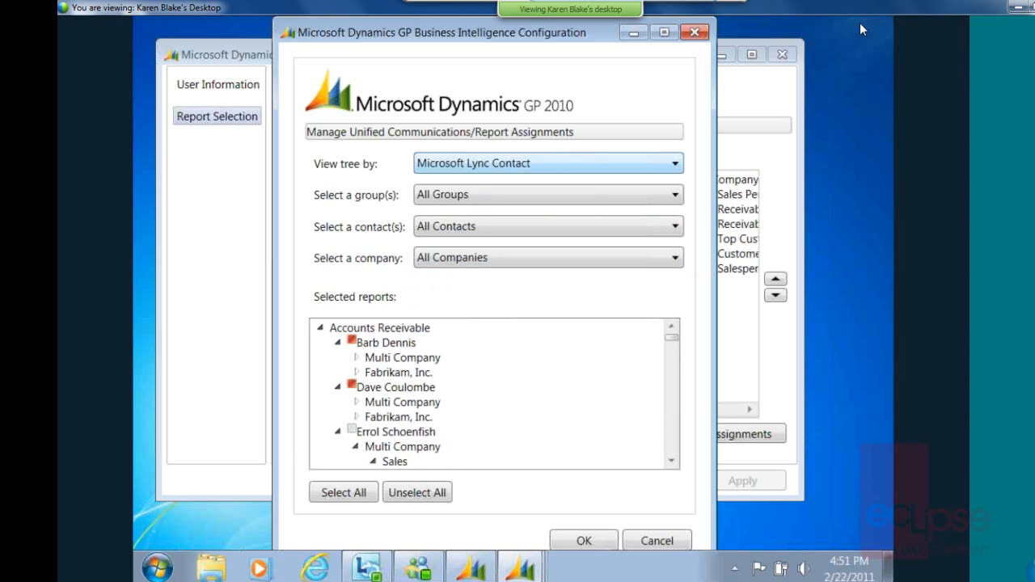
left_click(548, 163)
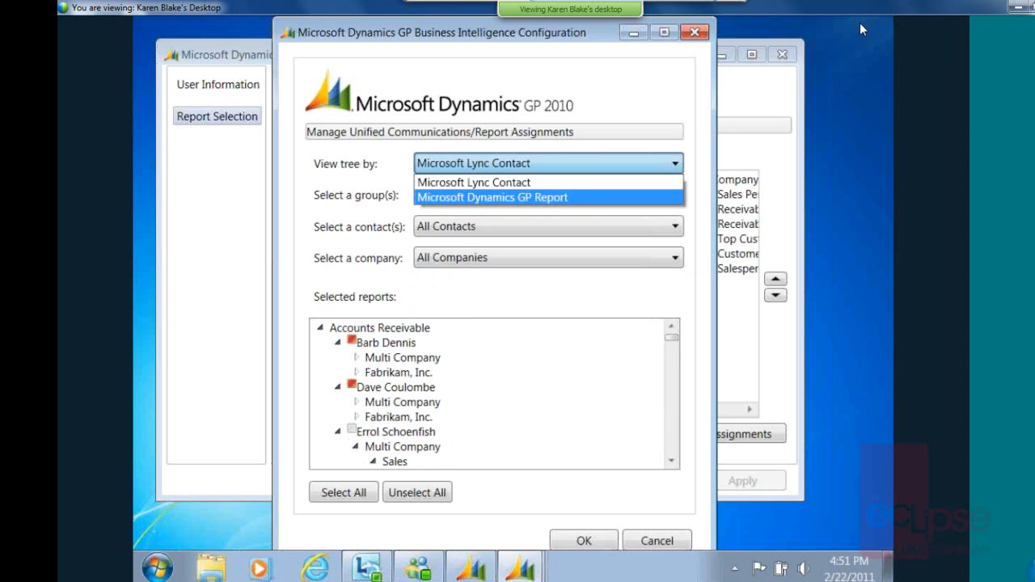
left_click(548, 198)
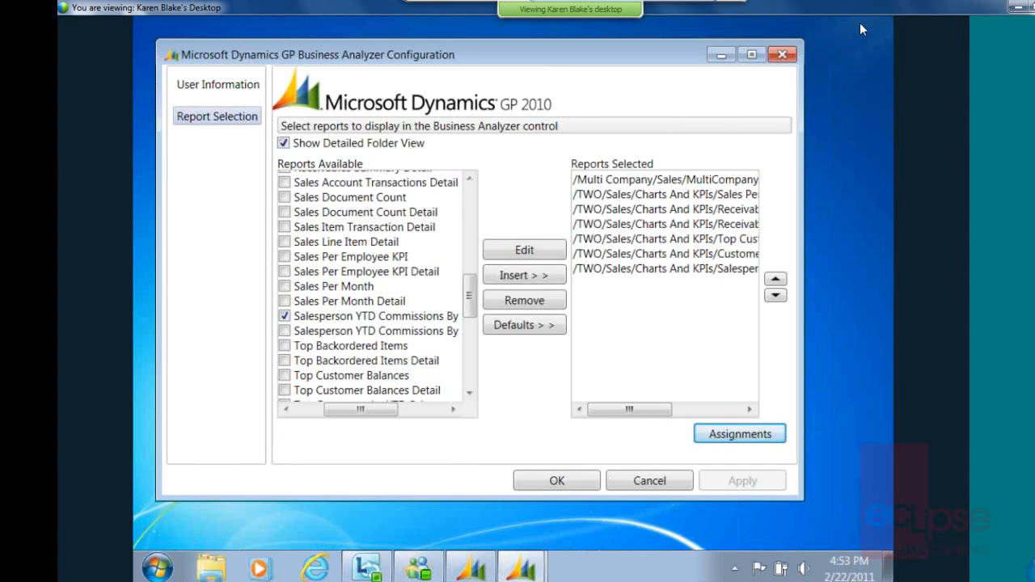
key("Return")
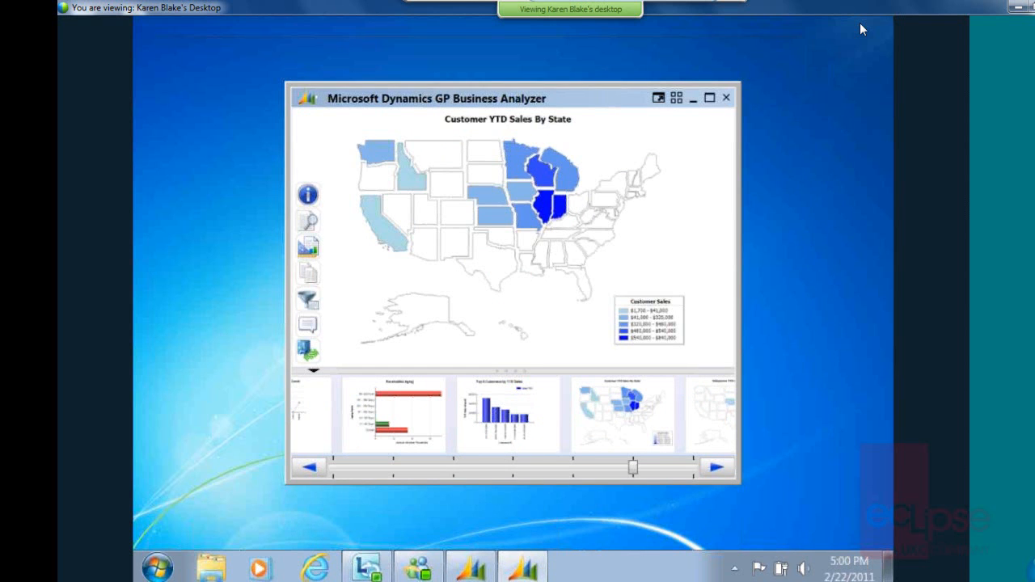
In Dynamics GP, open the Accounts Payable Days Outstanding KPI metric in Report Builder from the home page's metrics details, examine its design and close it.
key("alt+Tab")
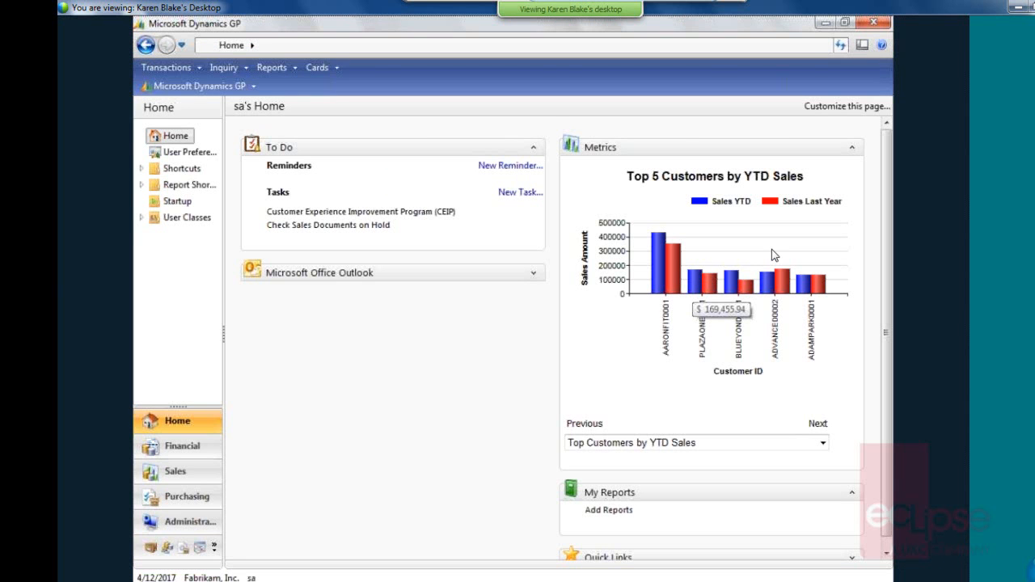
left_click(836, 110)
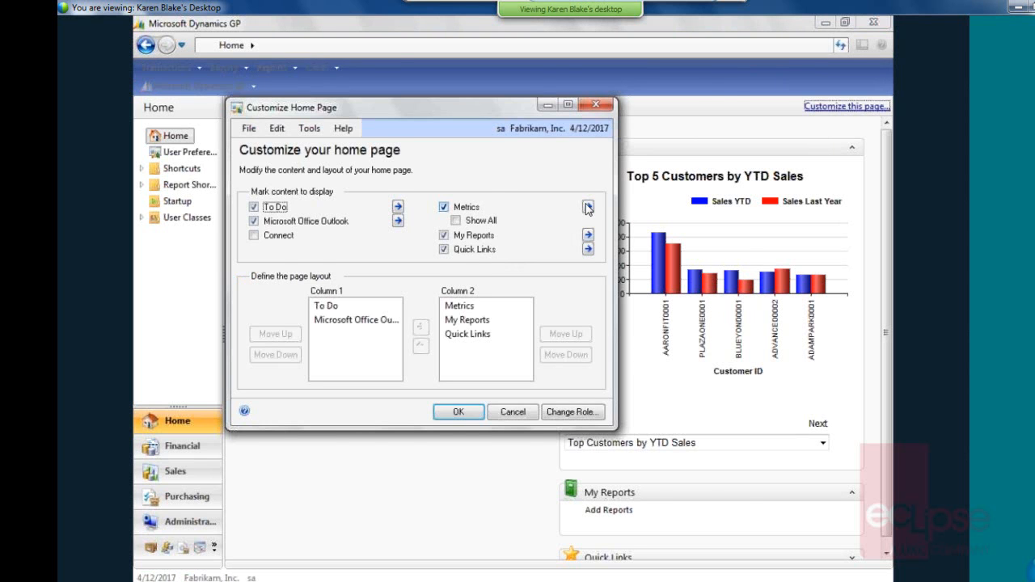
left_click(588, 208)
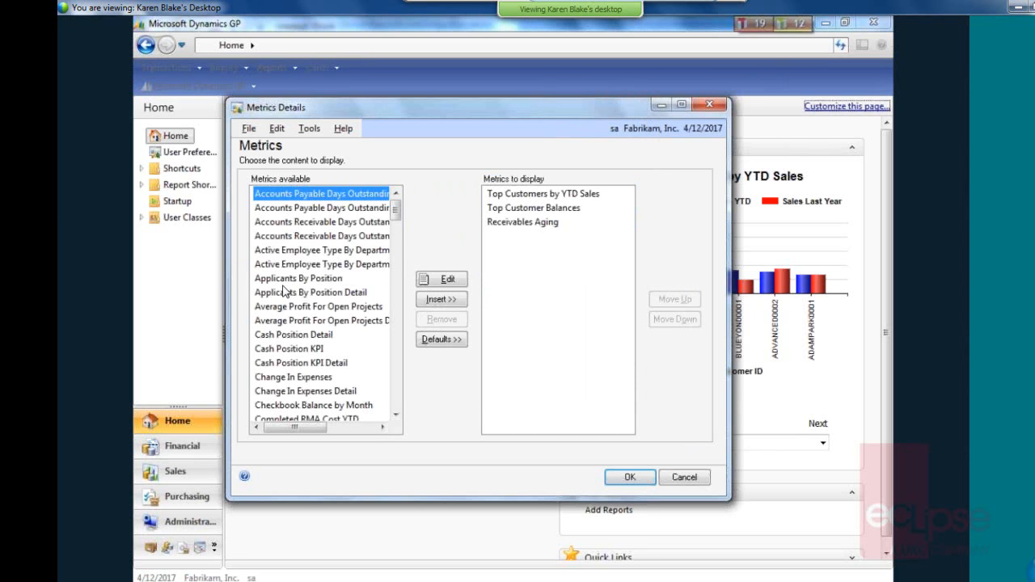
left_click(444, 280)
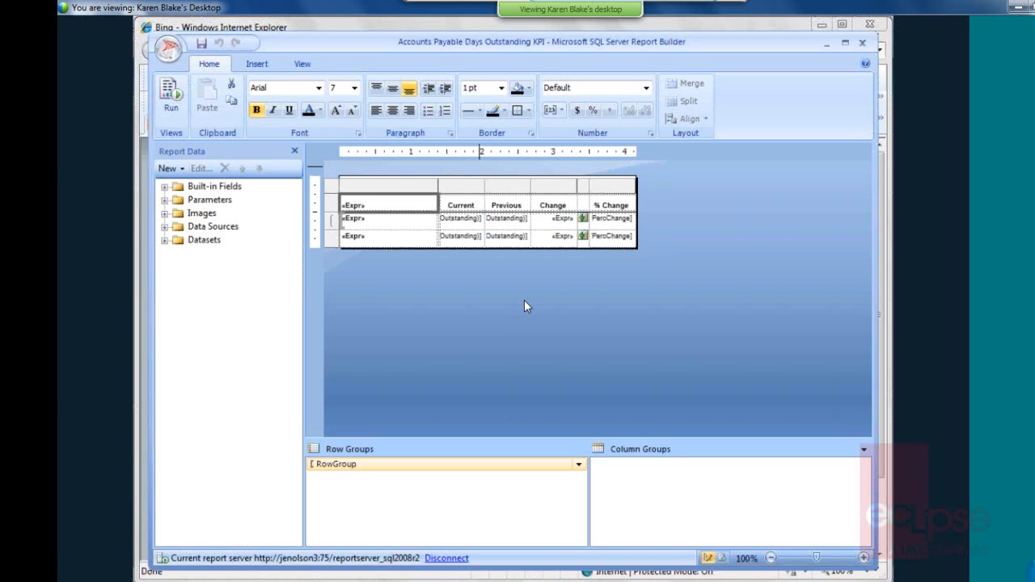
left_click(864, 46)
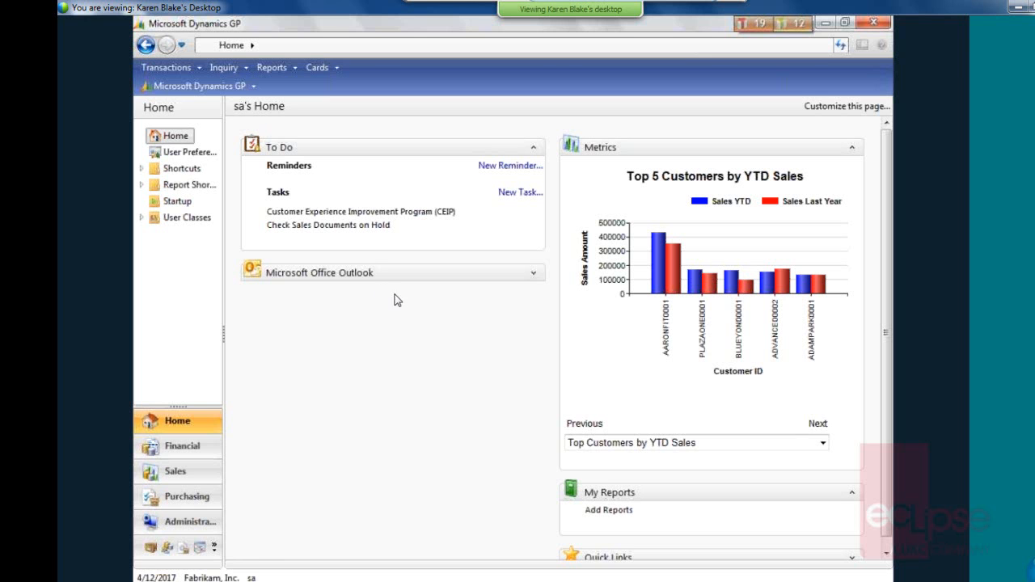
Open the Accounts Due report from the Sales Reporting Services Reports in Report Builder, examine its layout and close it.
left_click(173, 472)
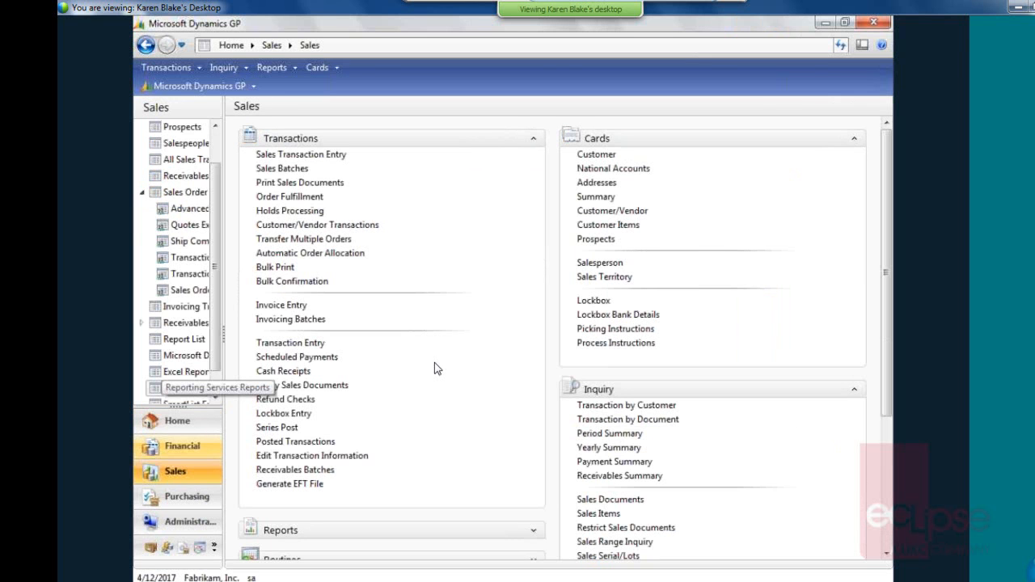
left_click(211, 388)
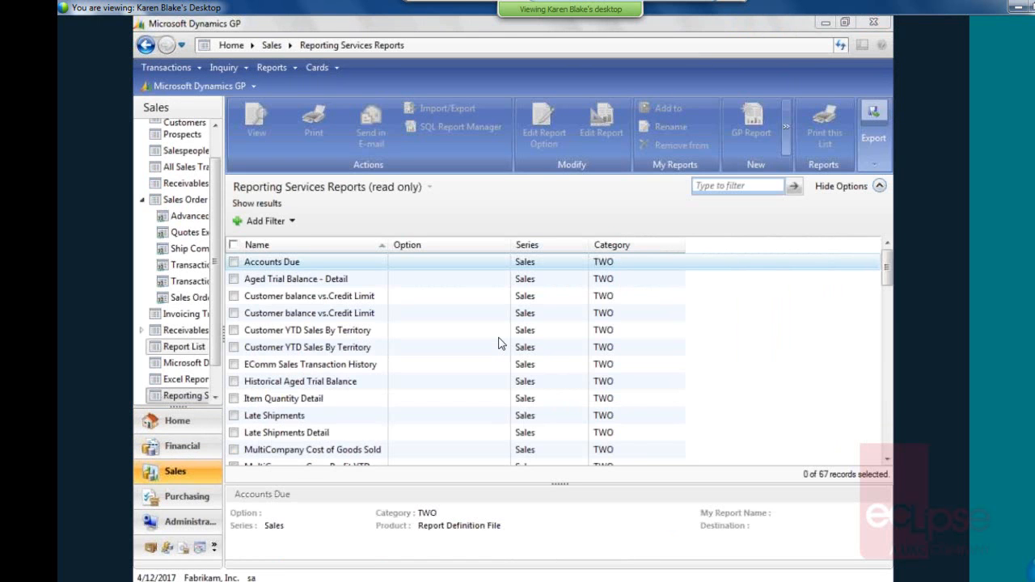
left_click(253, 265)
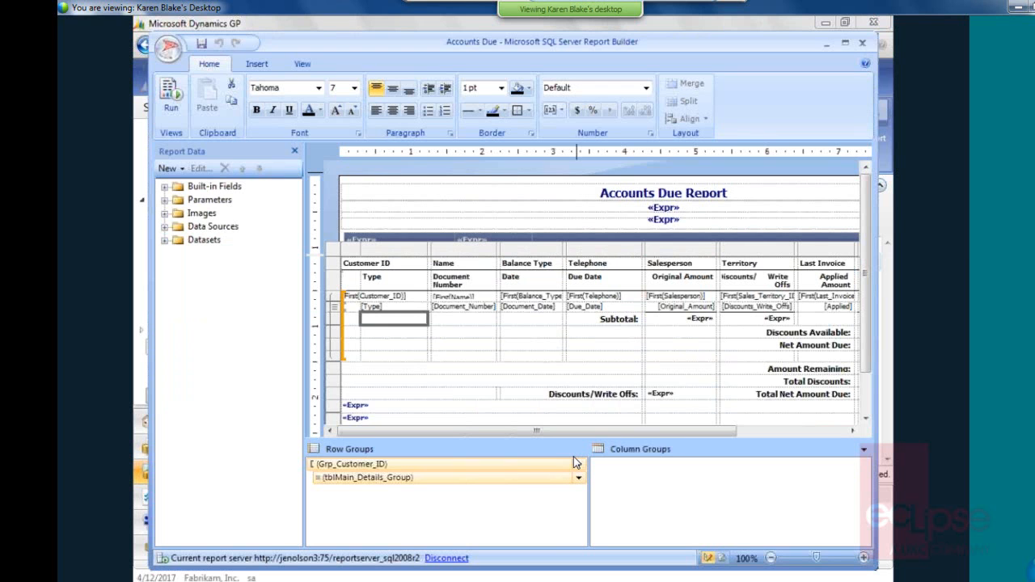
left_click(862, 42)
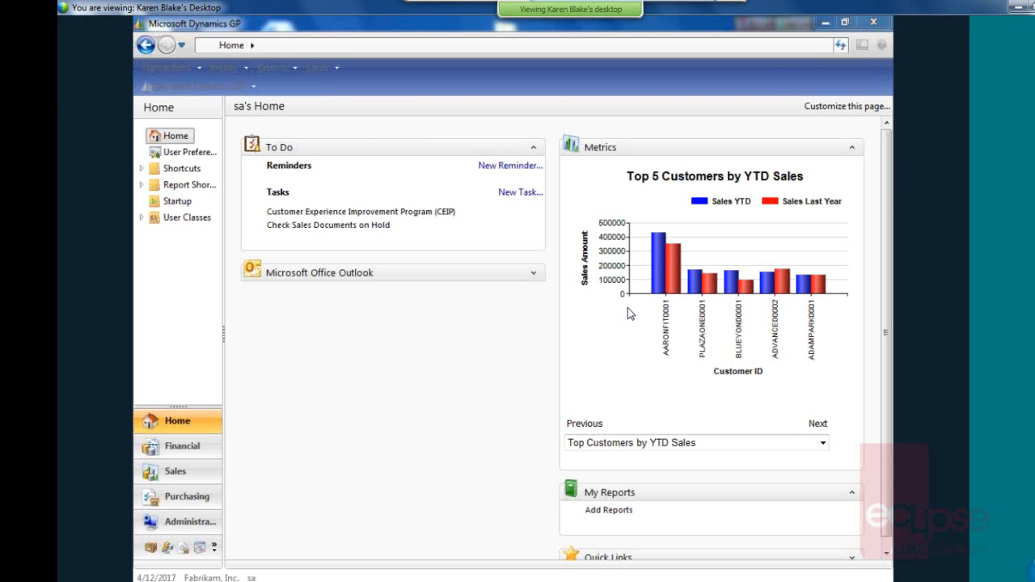
Run the home page's Top Customers by YTD Sales metric for 10 customers with the Year to Date sales type, and close the report viewer.
left_click(627, 307)
mouse_move(808, 149)
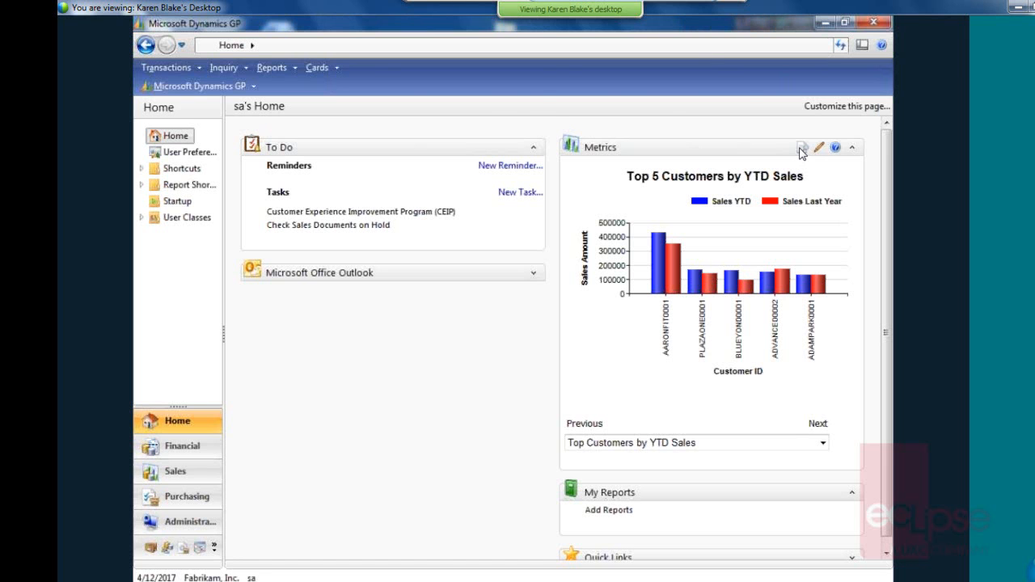
left_click(802, 148)
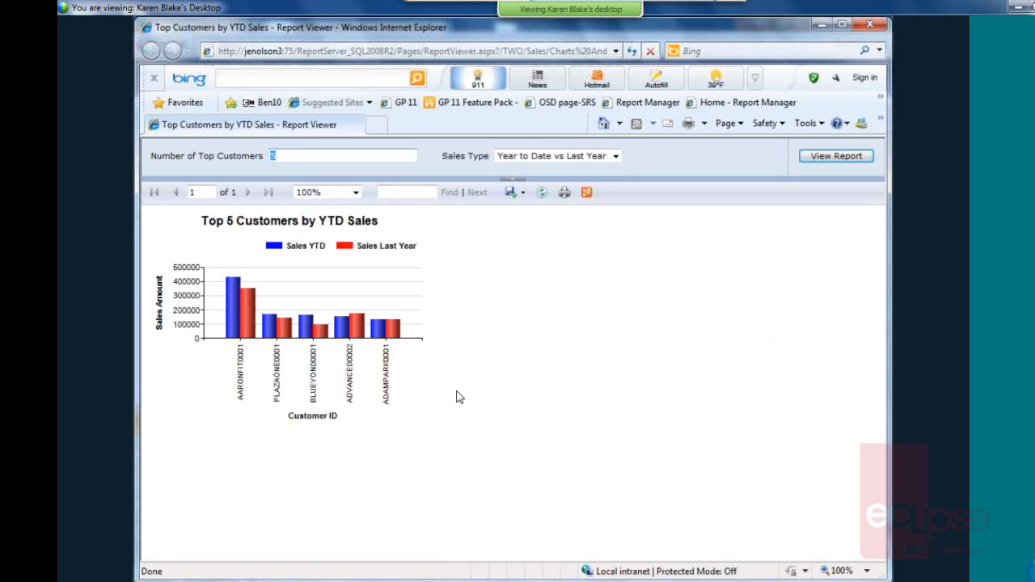
type("10")
left_click(615, 156)
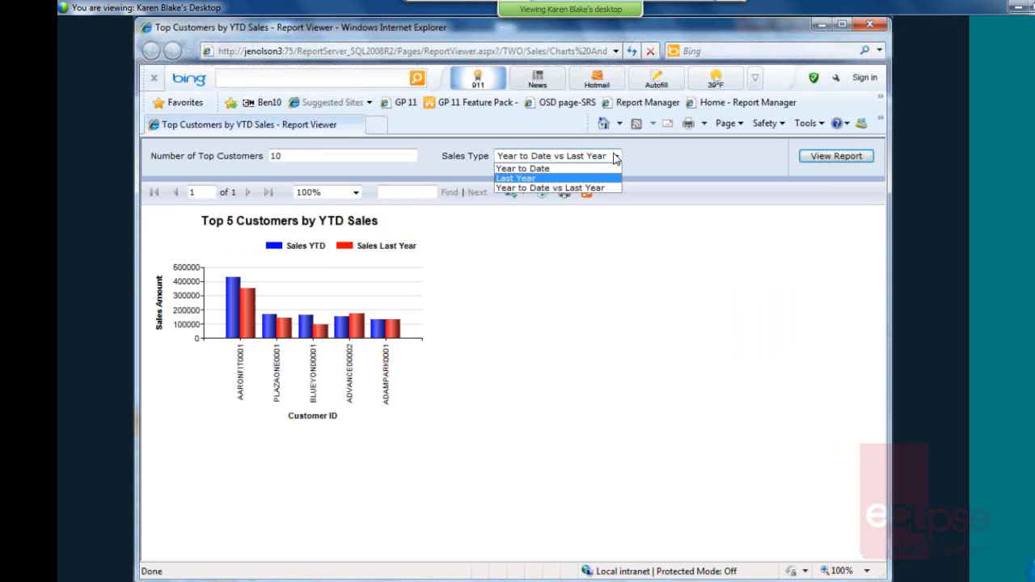
left_click(548, 171)
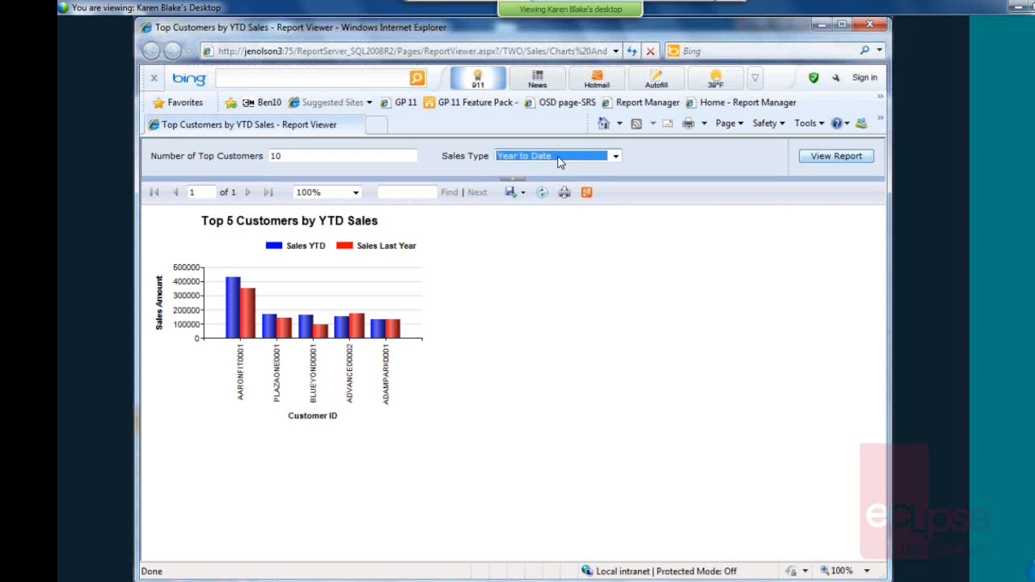
left_click(841, 161)
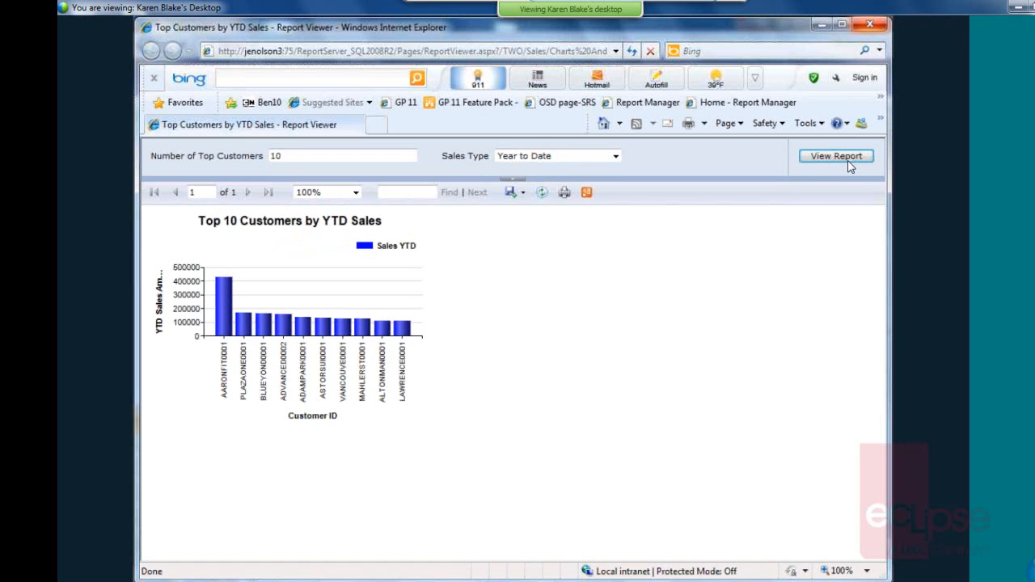
left_click(869, 27)
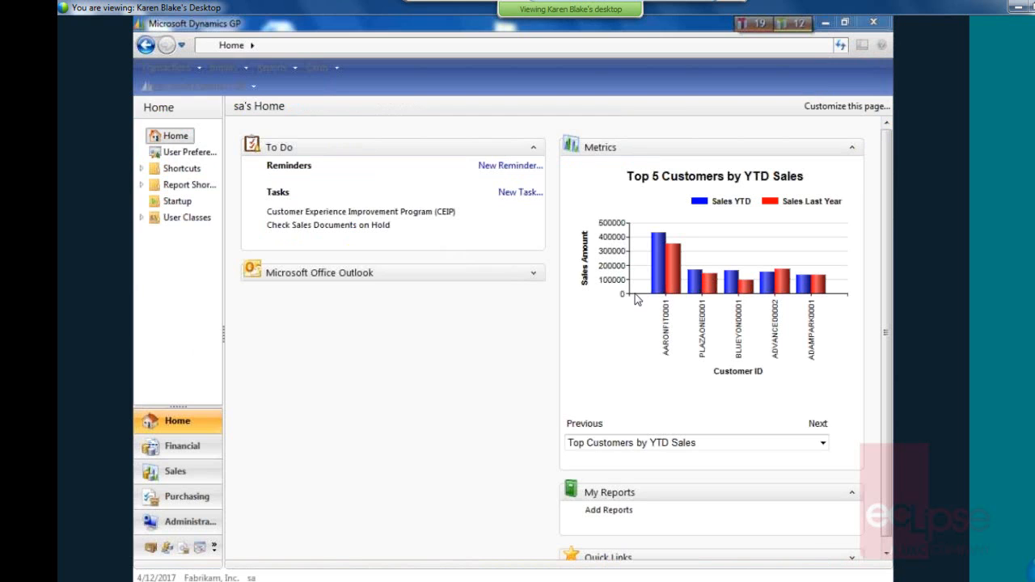
View the Customer YTD Sales By Territory report from the Sales Reporting Services Reports and close the viewer.
left_click(176, 472)
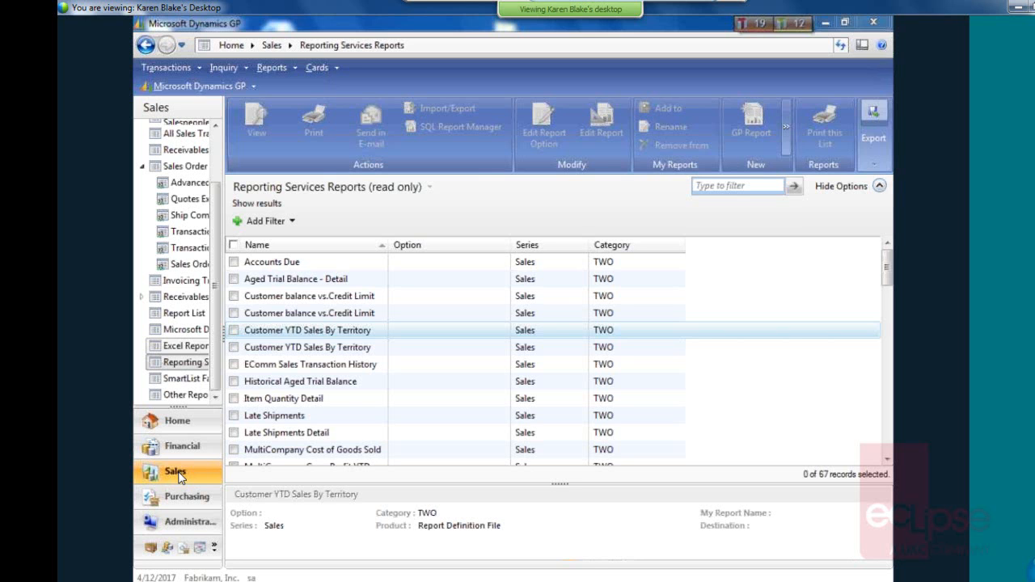
left_click(342, 331)
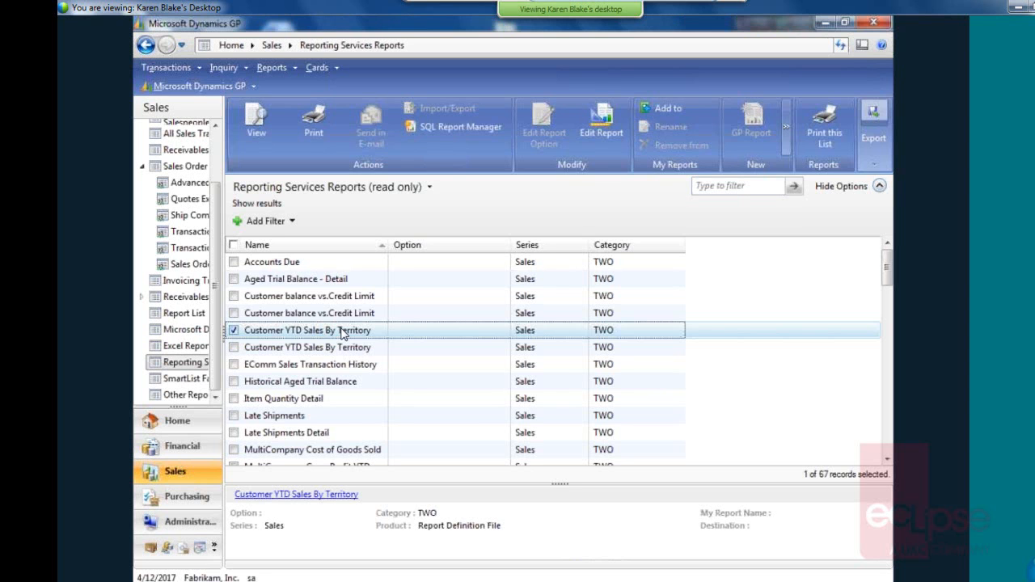
left_click(257, 119)
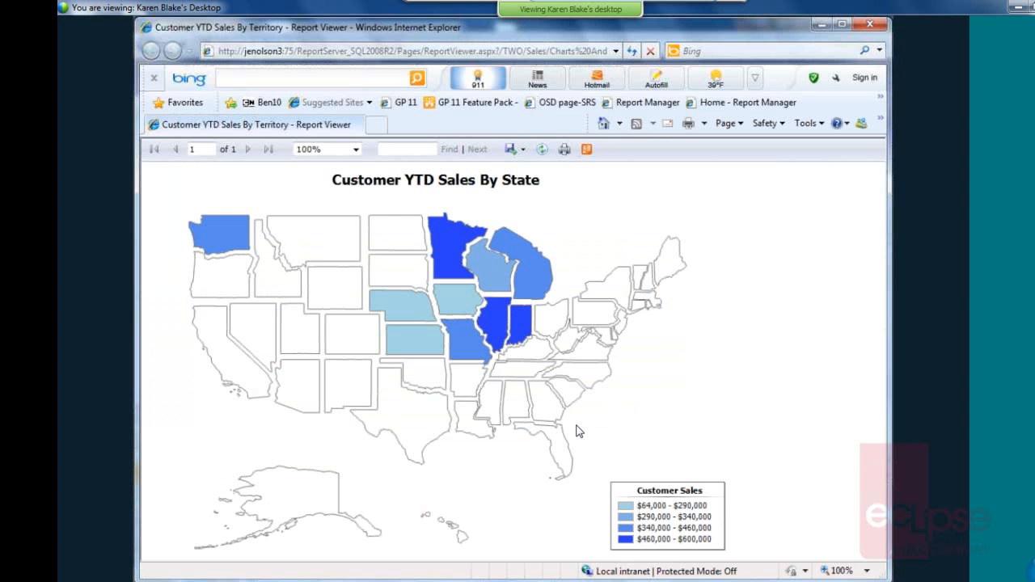
left_click(870, 23)
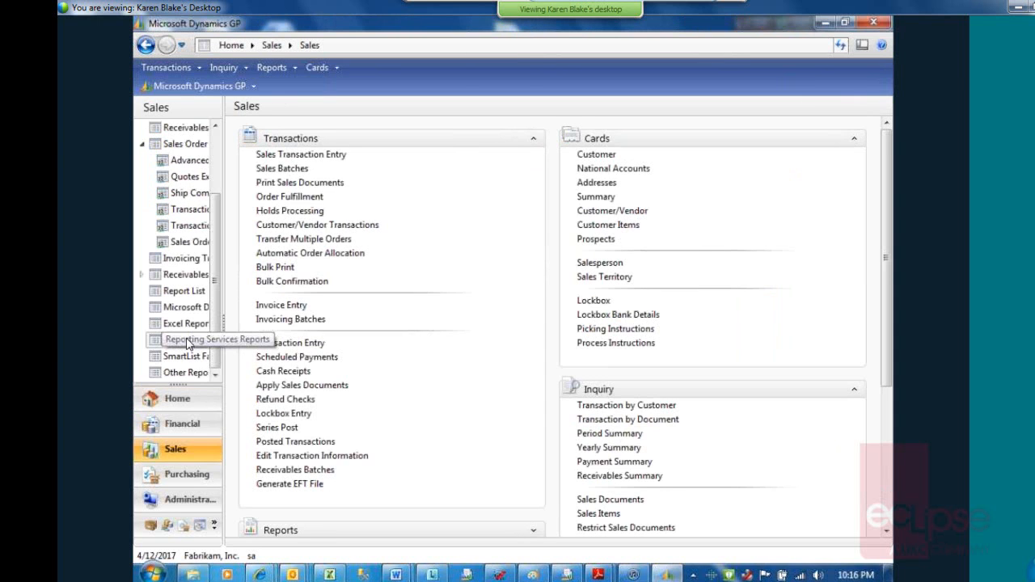
Export the Total Sales YTD report from the Sales Reporting Services Reports to Excel, and return to the presentation.
left_click(187, 341)
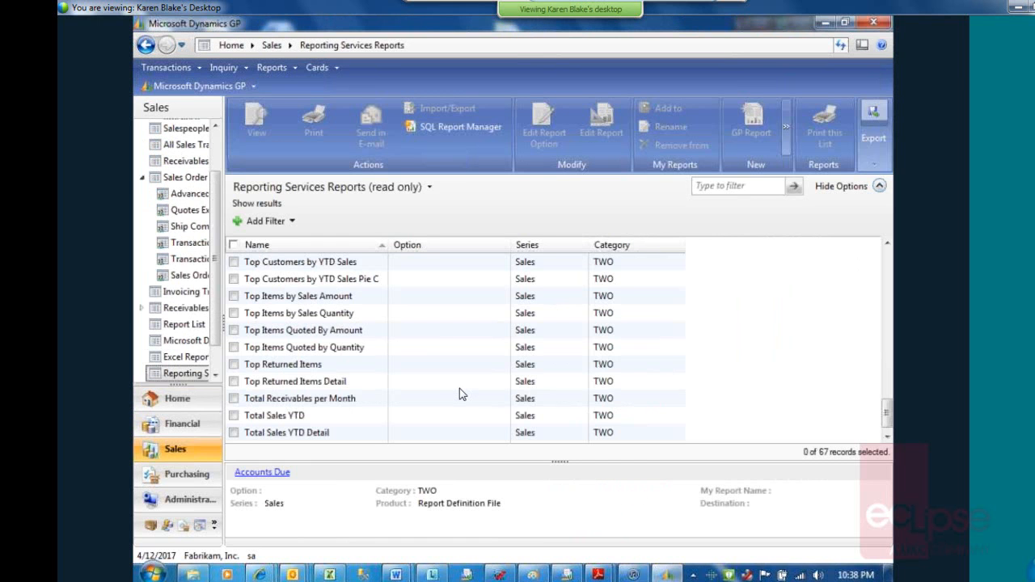
left_click(459, 414)
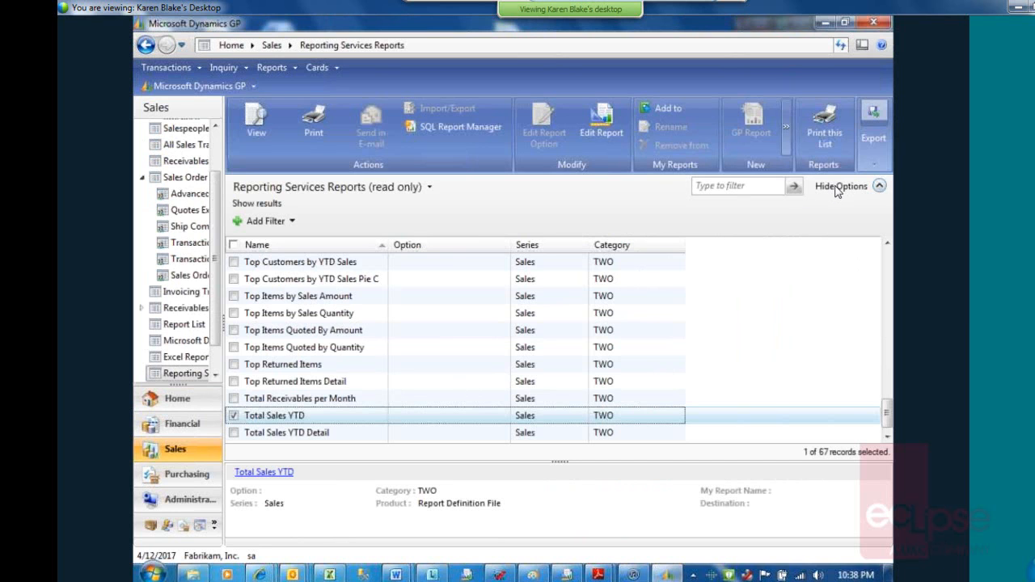
left_click(866, 126)
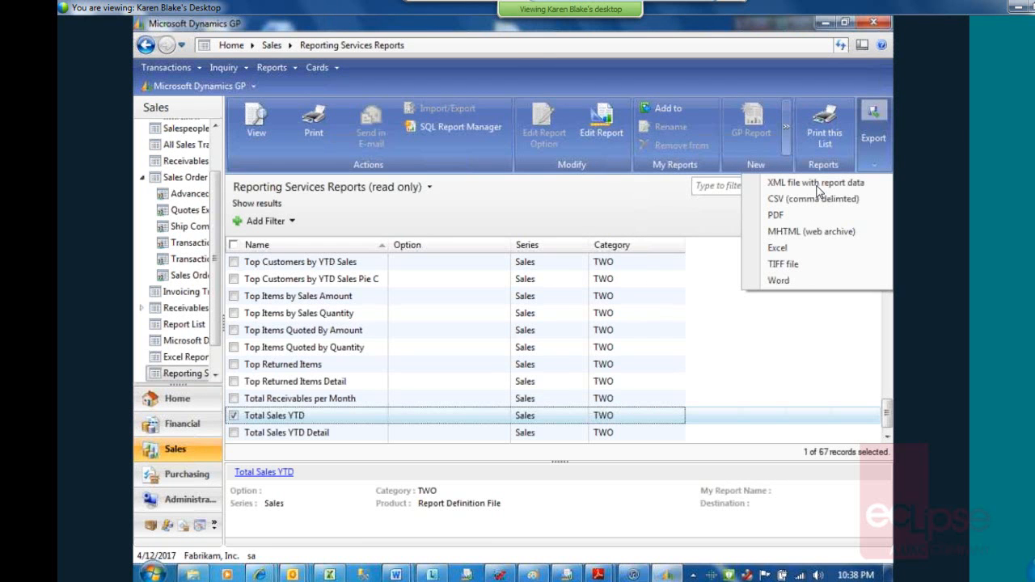
left_click(777, 247)
key("alt+Tab")
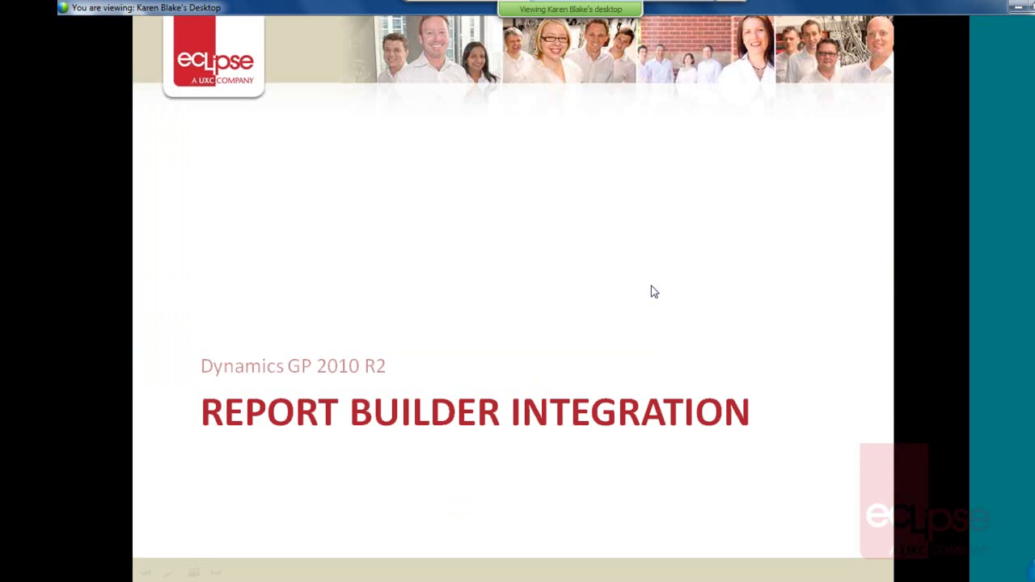